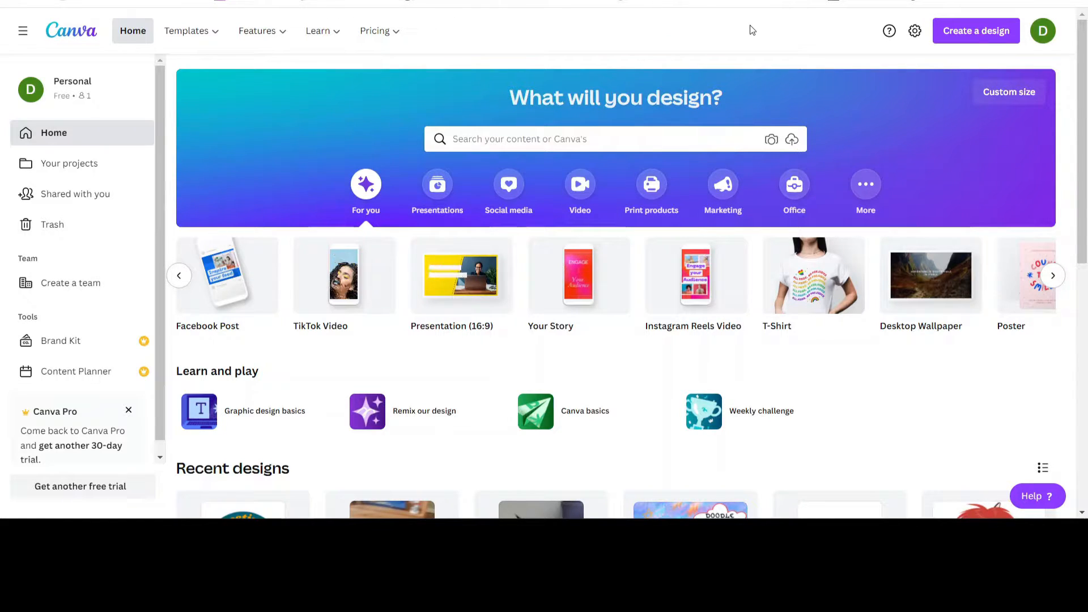
Browse the suggested design formats on the home page and in the list of new design types
mouse_move(376, 29)
mouse_move(205, 279)
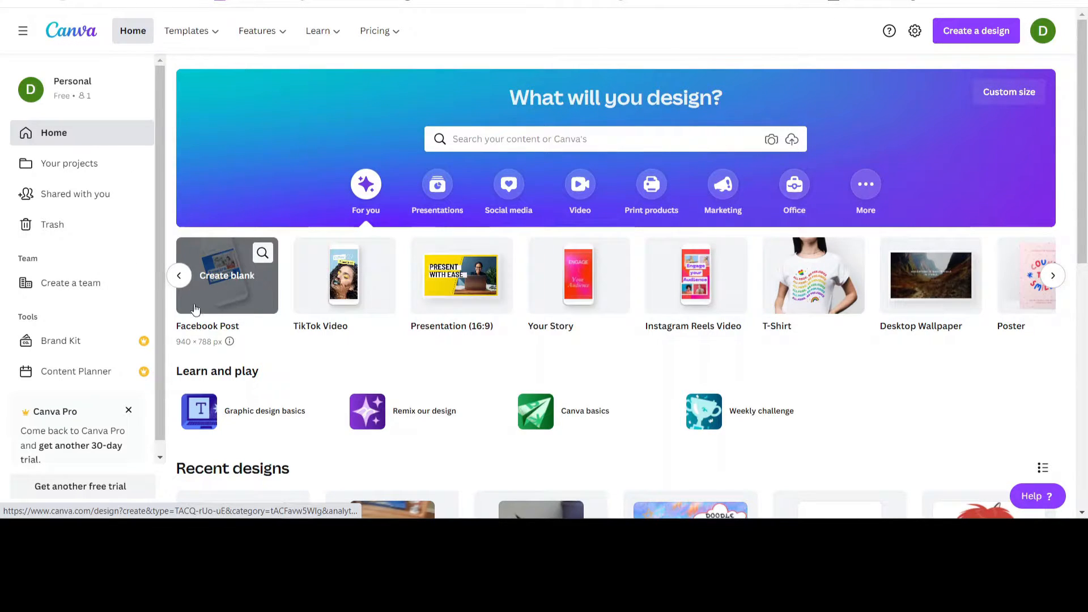
click(179, 276)
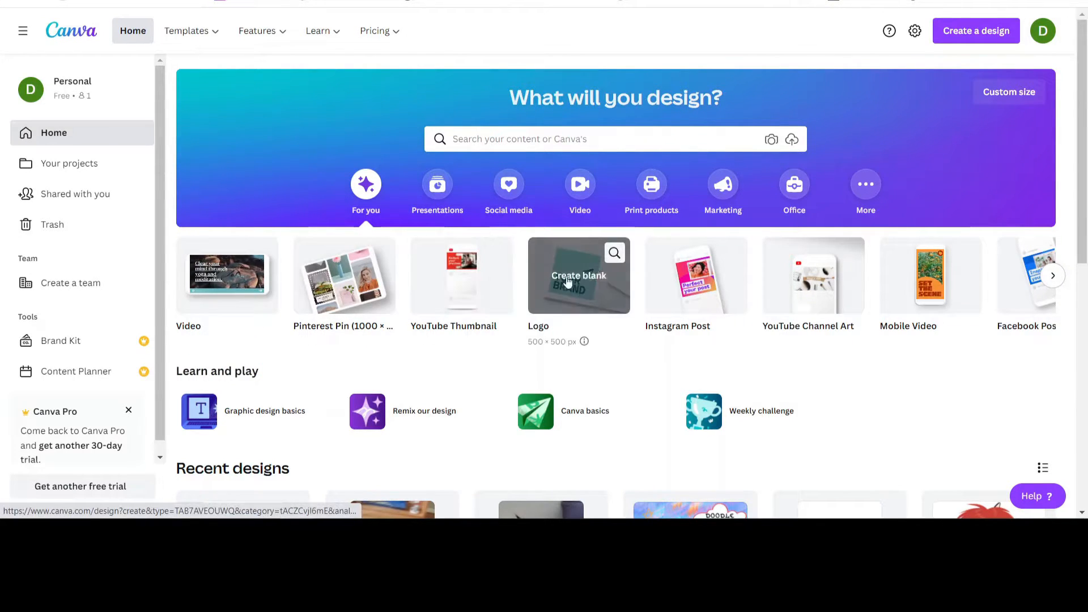
click(1054, 278)
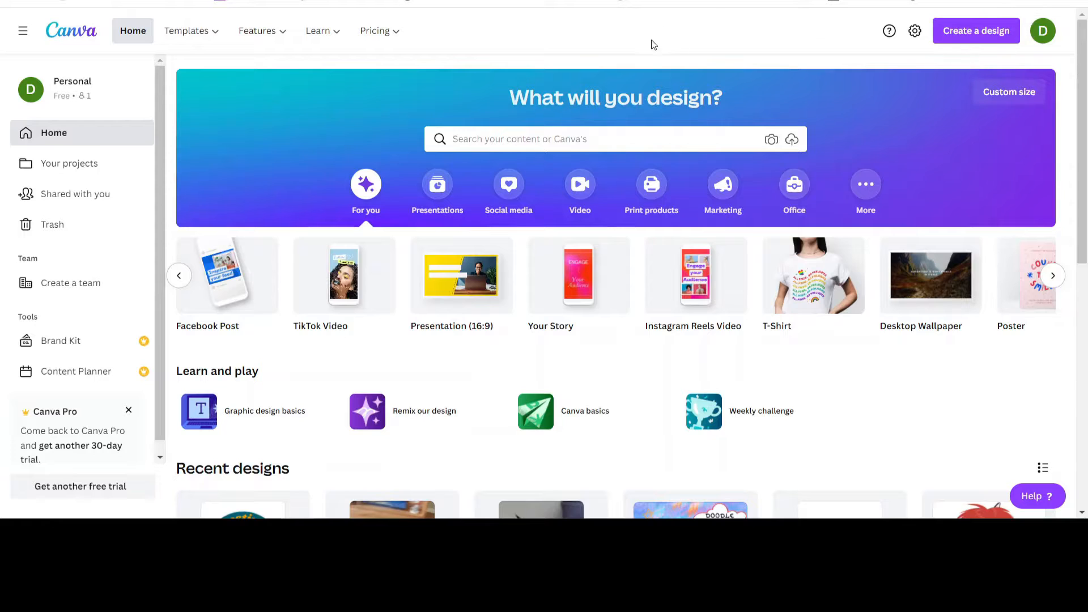
click(976, 35)
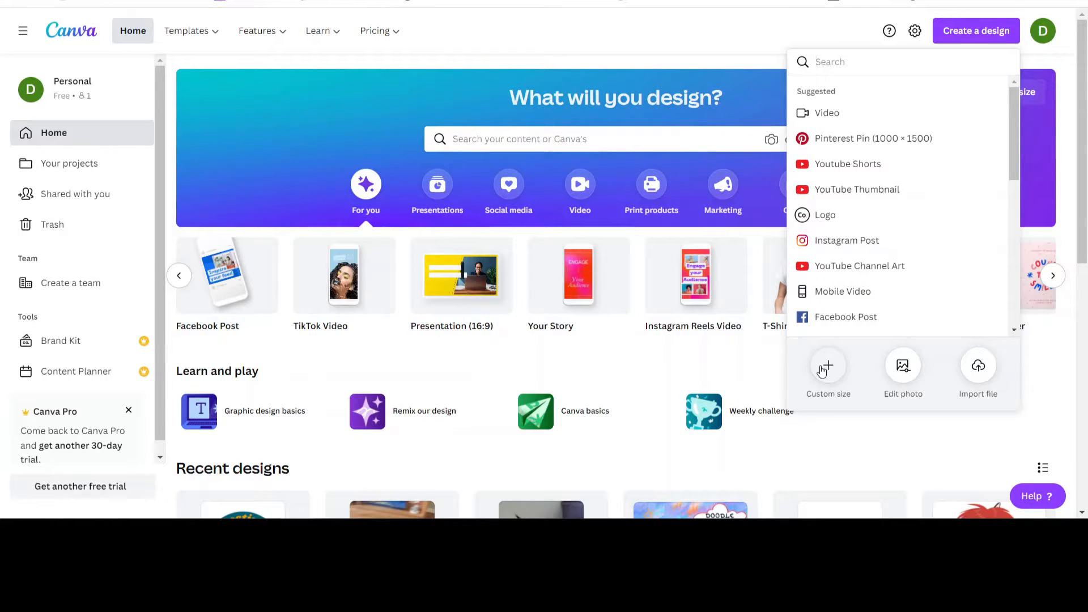
click(531, 365)
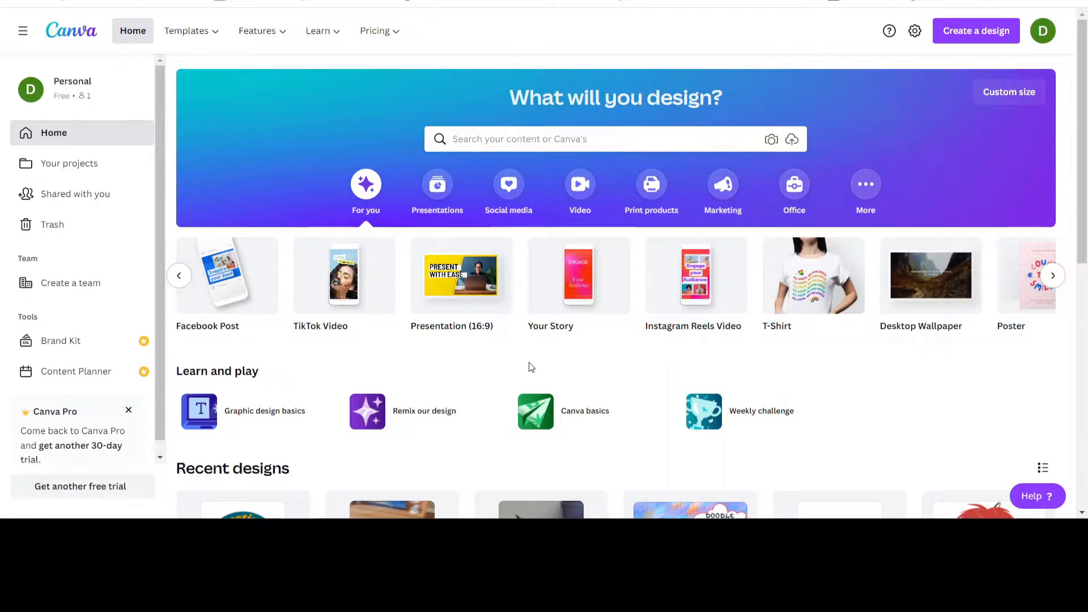
Create a blank TikTok Video design
mouse_move(349, 326)
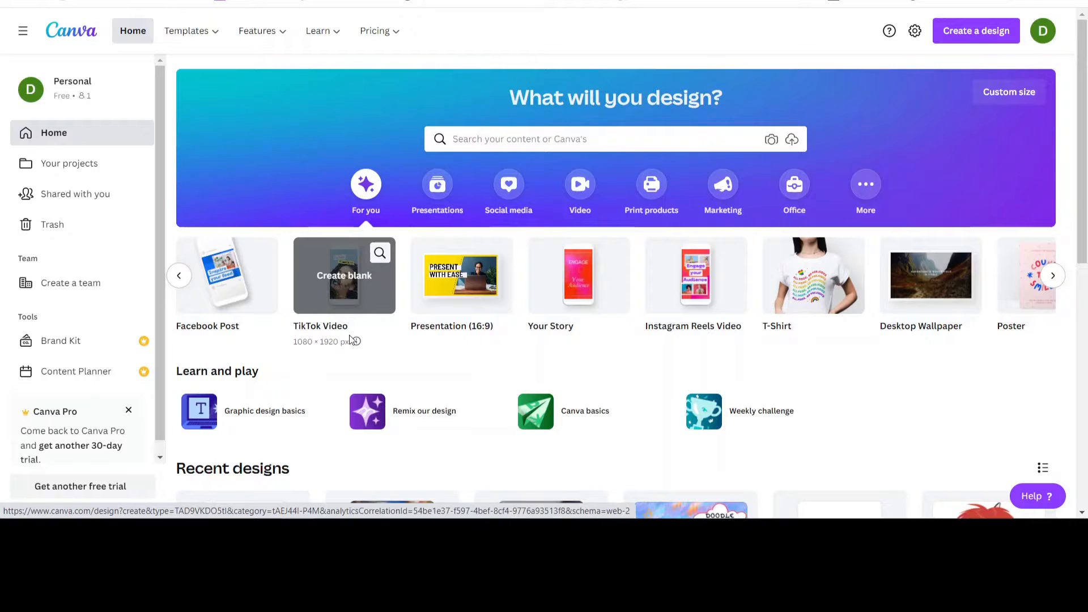
click(340, 293)
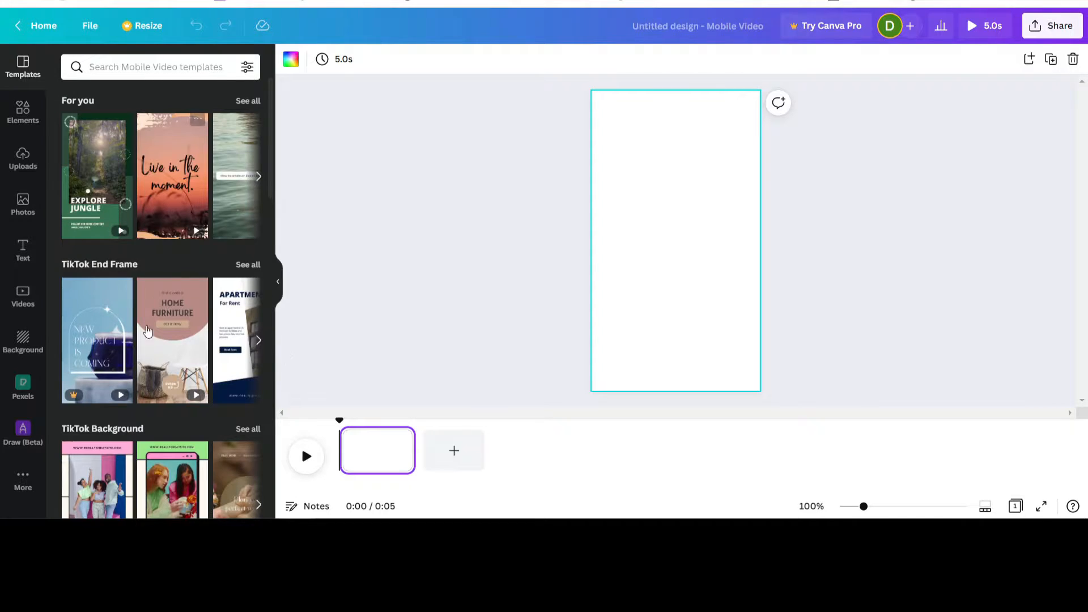
Look through the available templates, elements, uploads, photos and text styles for the video
scroll(179, 315, down, 6)
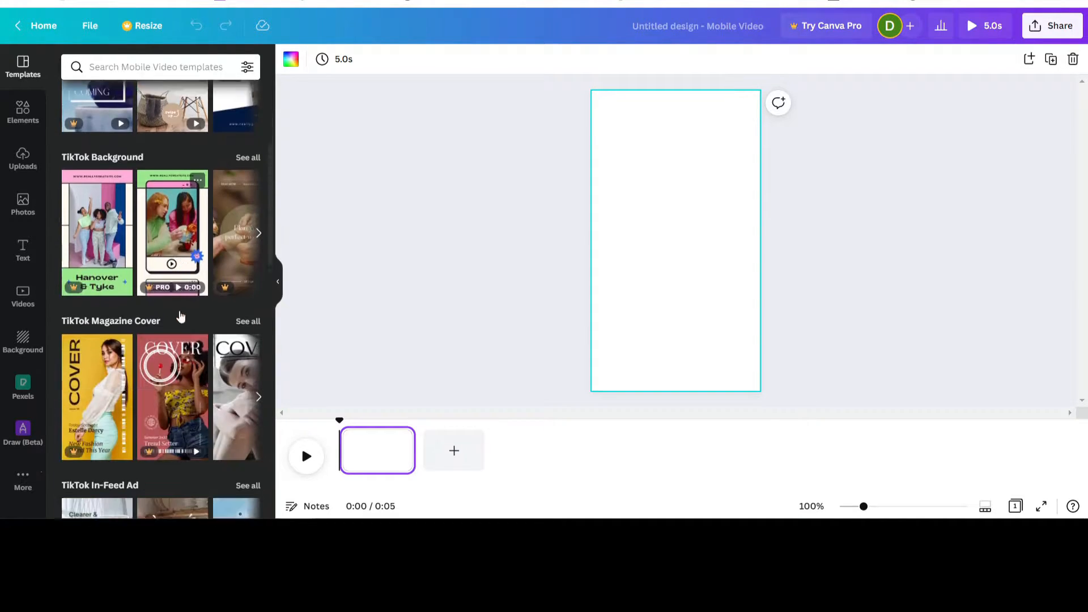
scroll(181, 315, down, 5)
scroll(159, 431, up, 10)
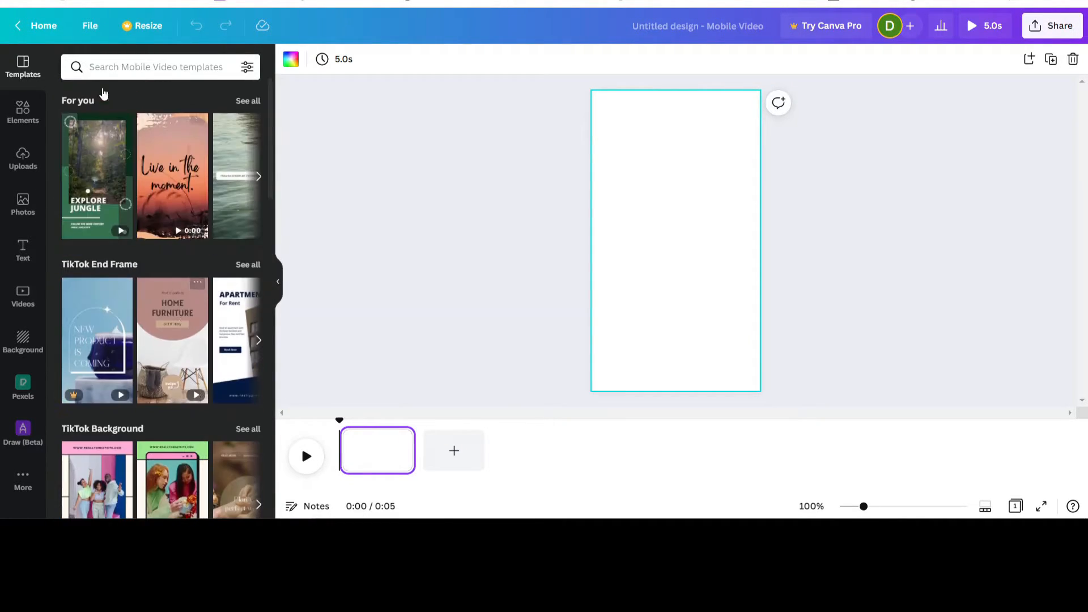
click(23, 108)
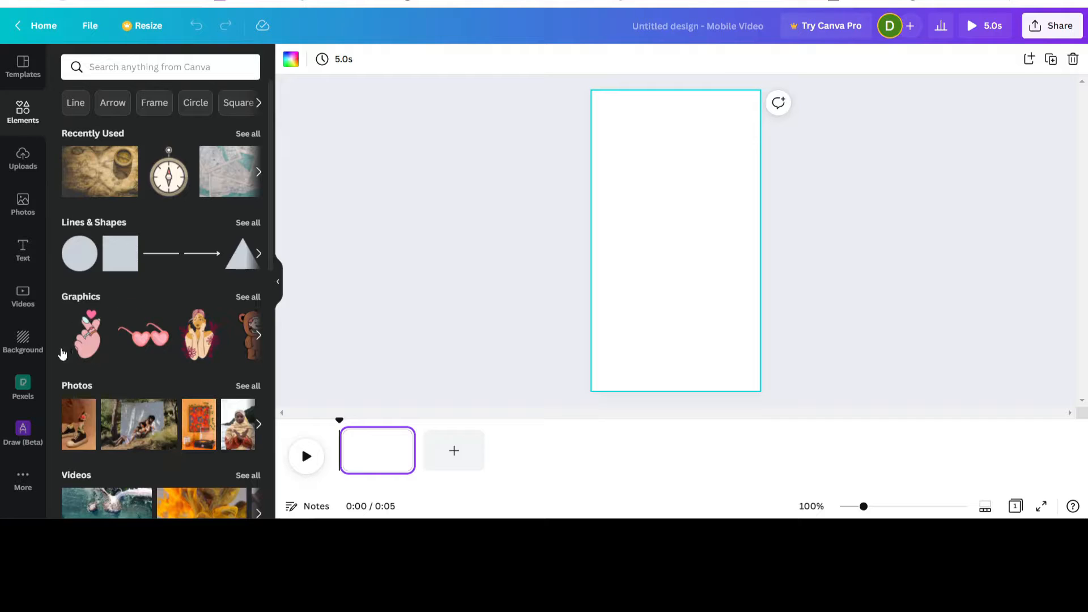
click(17, 164)
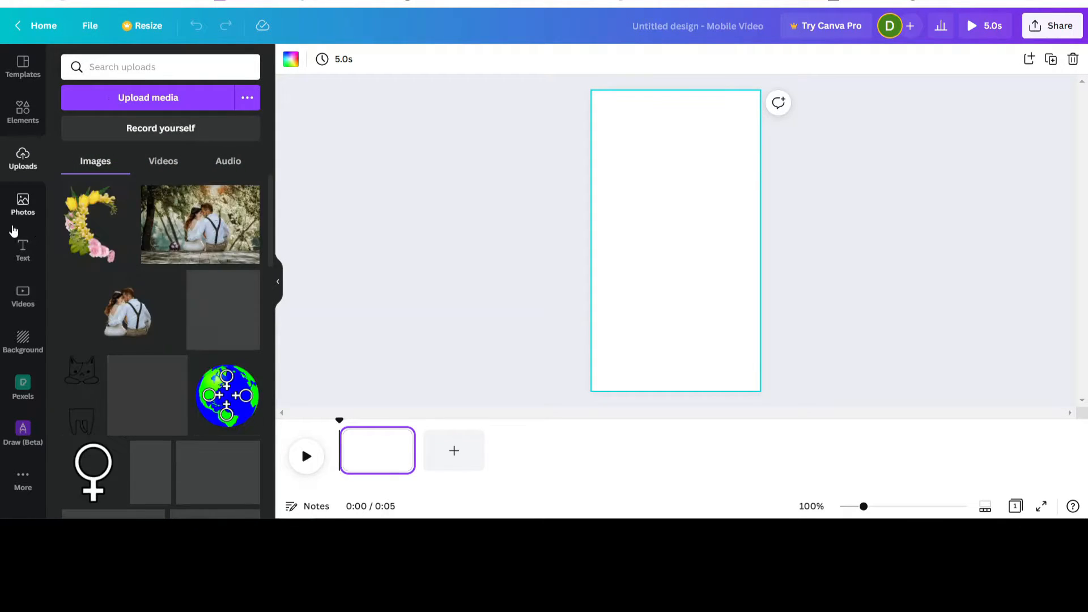
click(19, 202)
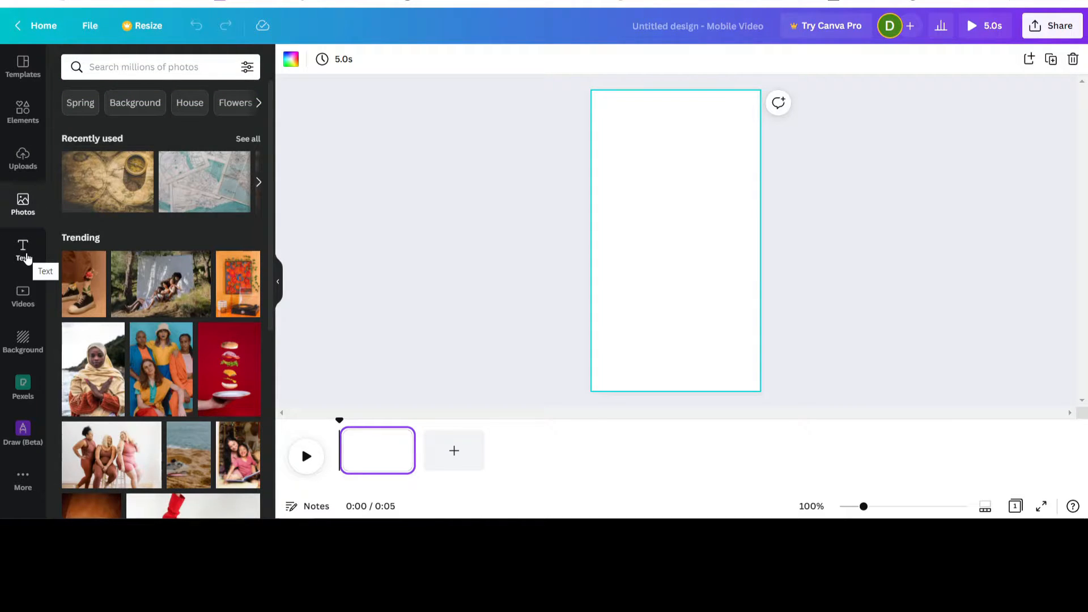
click(25, 252)
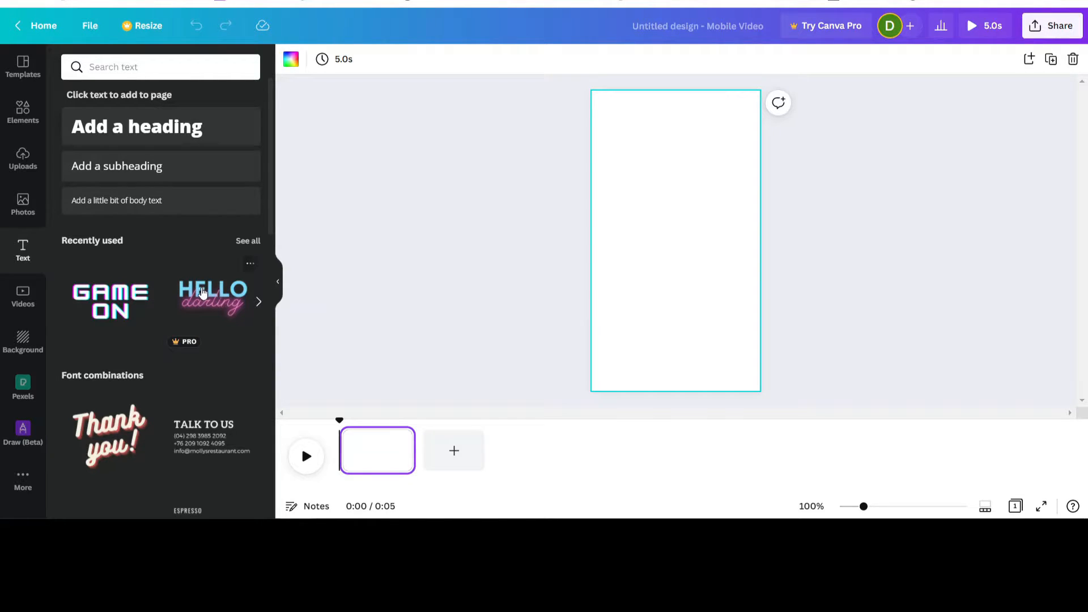
Try to add the "HELLO darling" text style to the page
click(202, 289)
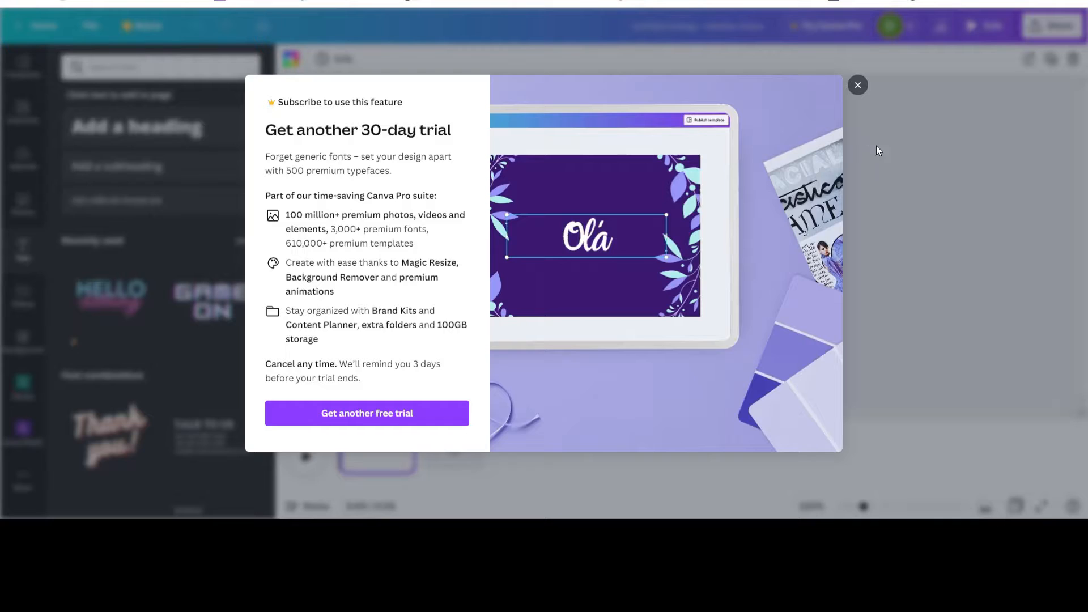
click(858, 86)
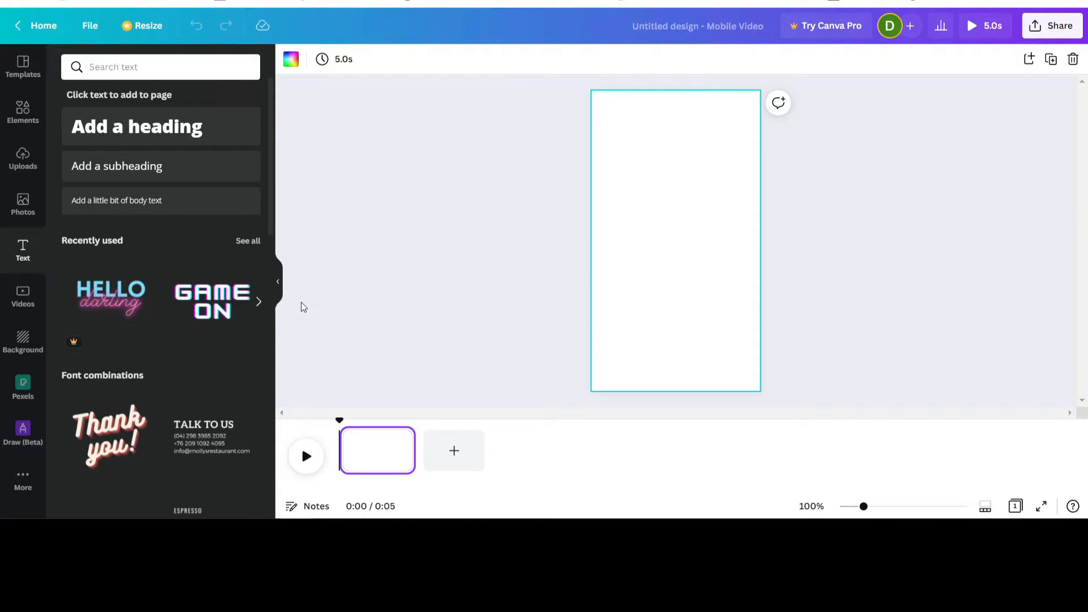
Add the "Thank you!" font combination to the page and enlarge it to span the full page width
scroll(95, 428, down, 1)
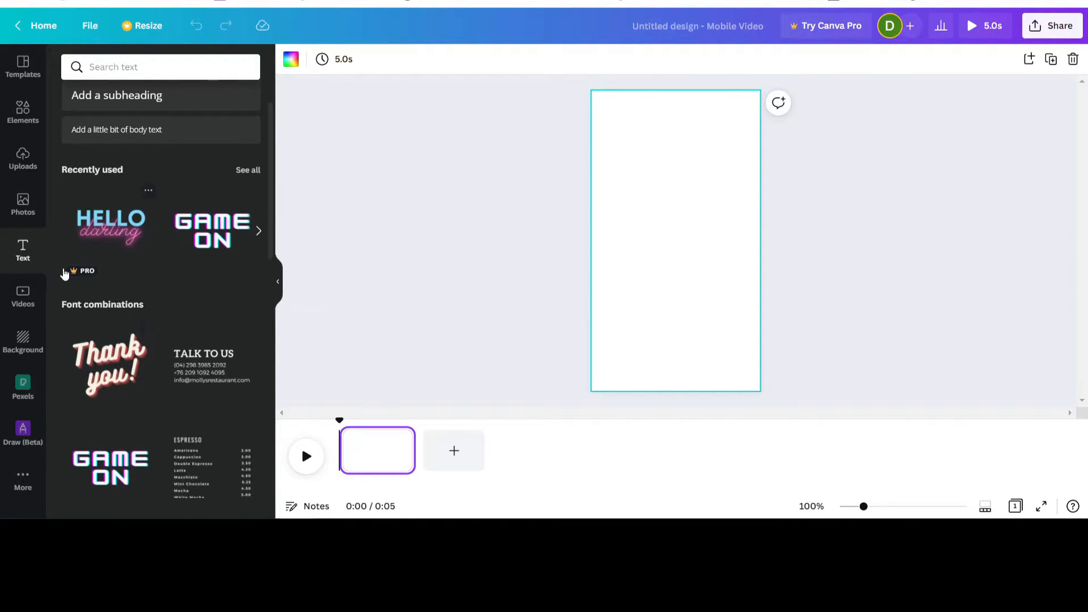
click(99, 369)
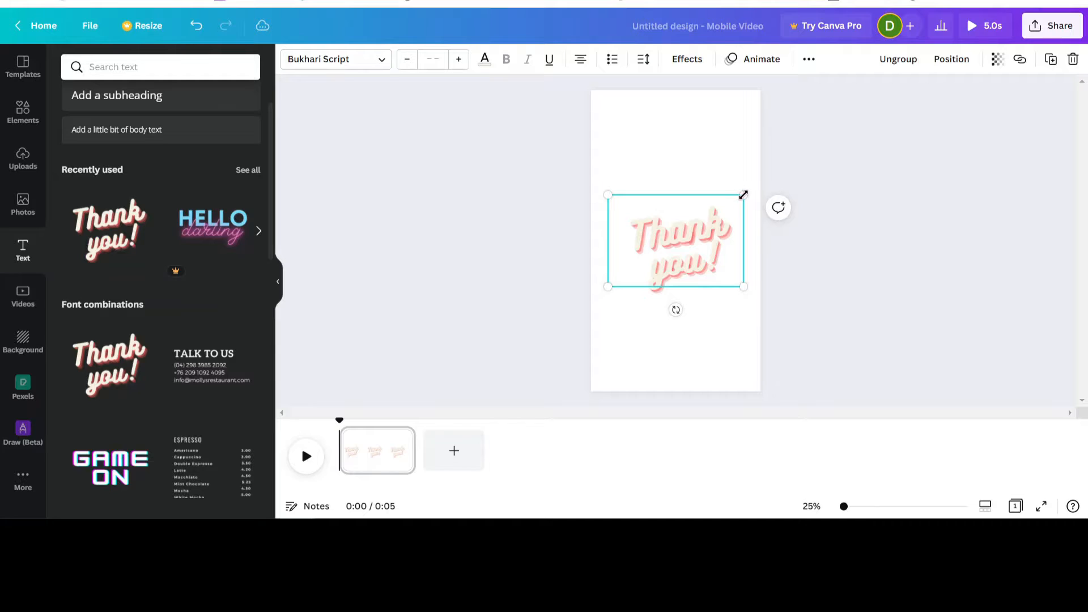
drag(743, 194, 758, 183)
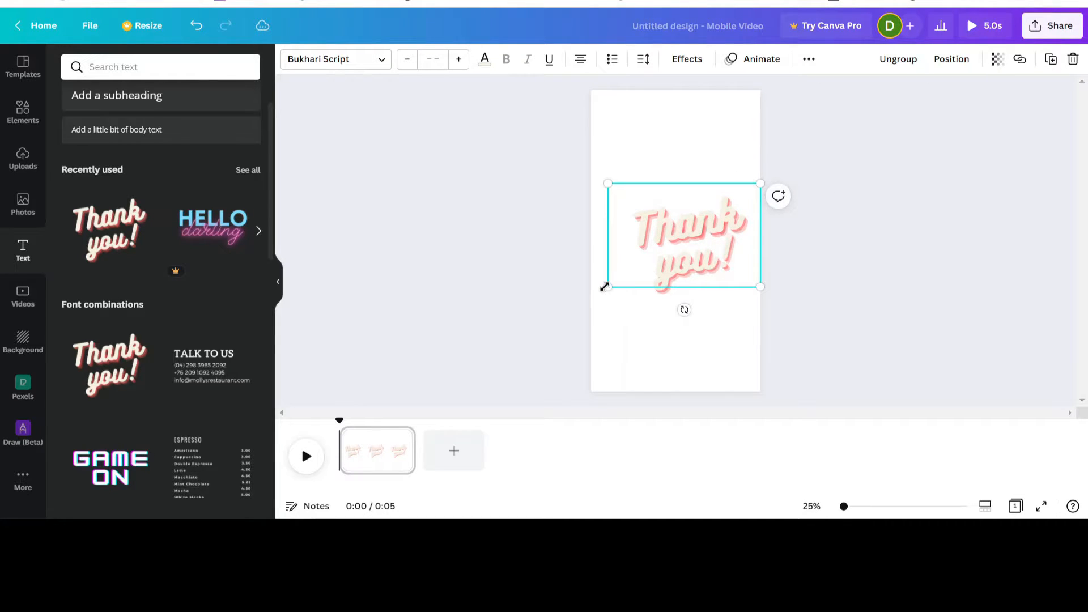
drag(604, 287, 591, 298)
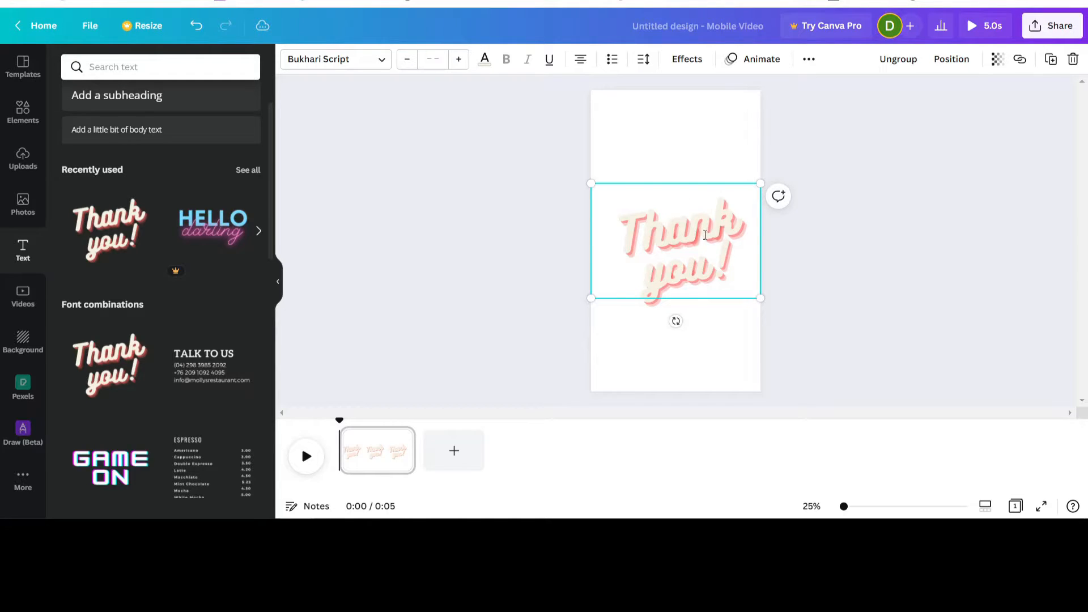
Recolor the word "Thank" turquoise using the default colors
click(706, 235)
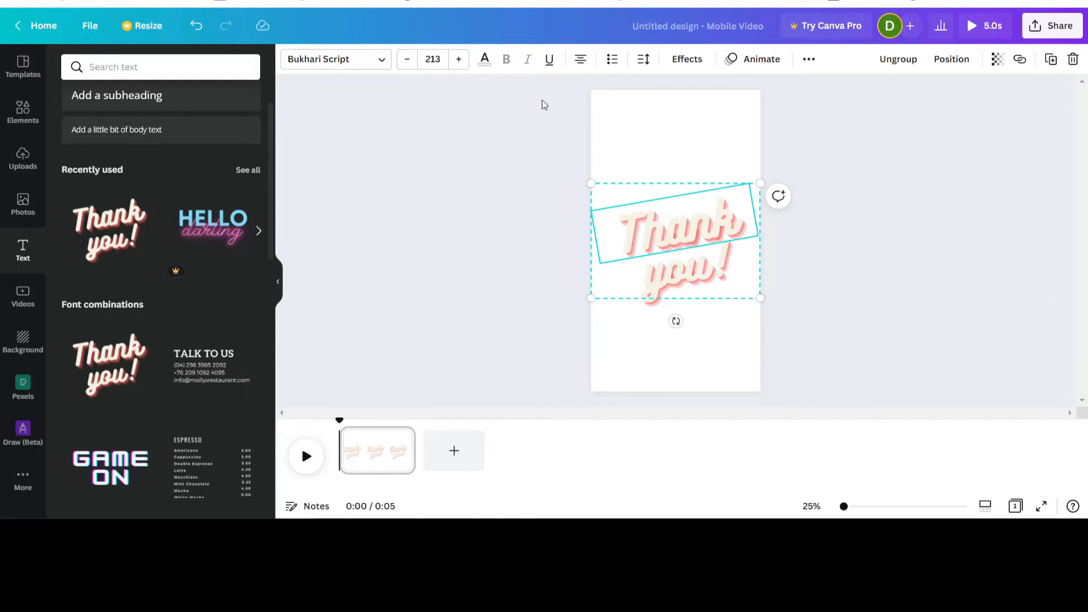
click(484, 62)
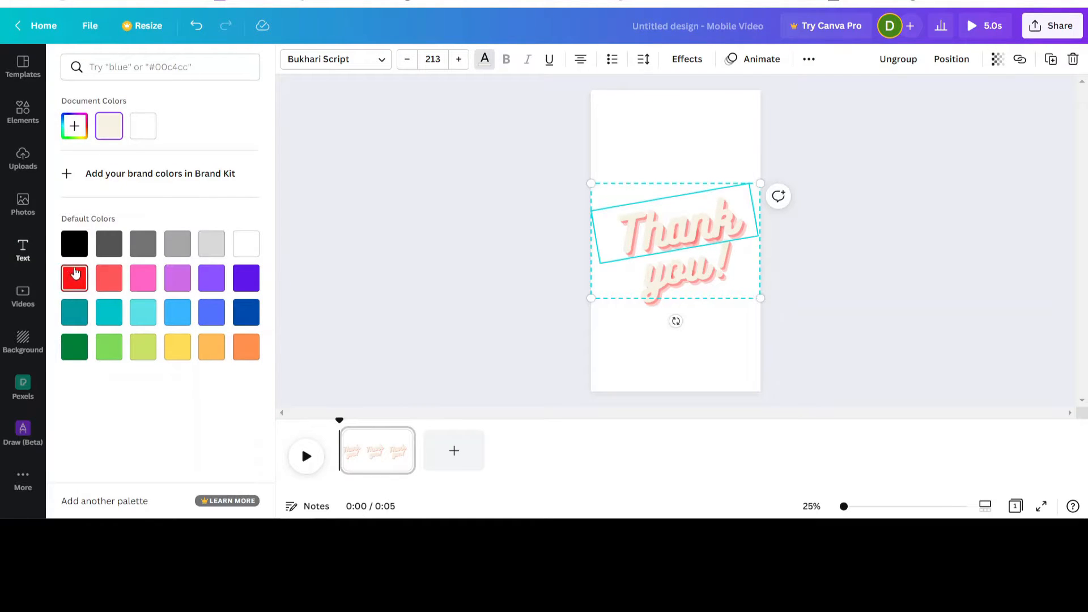
click(75, 275)
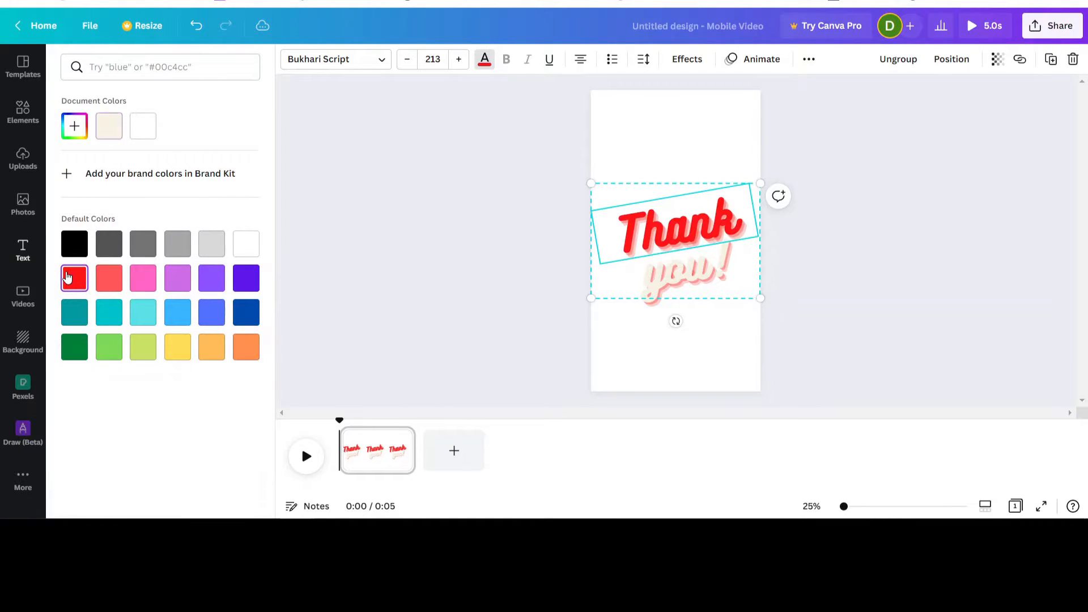
click(108, 322)
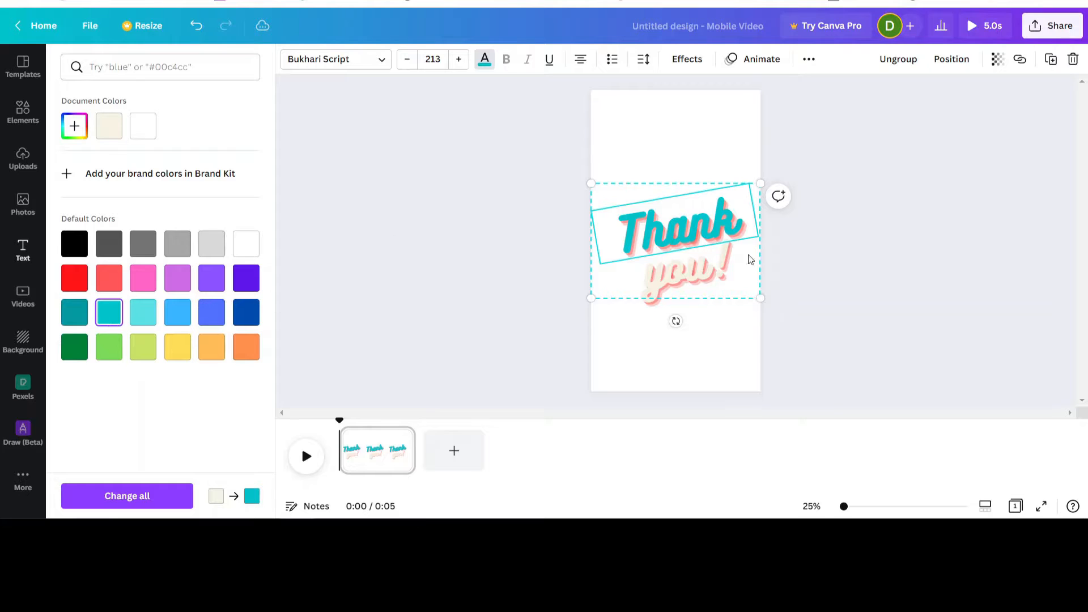
Recolor the word "you!" yellow using the default colors
click(697, 273)
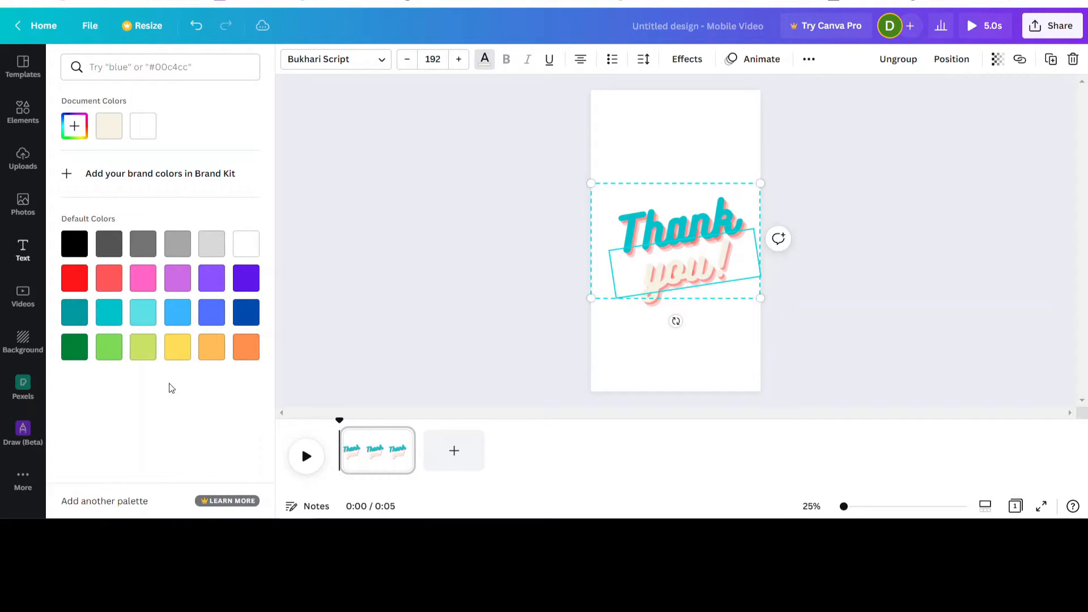
click(185, 349)
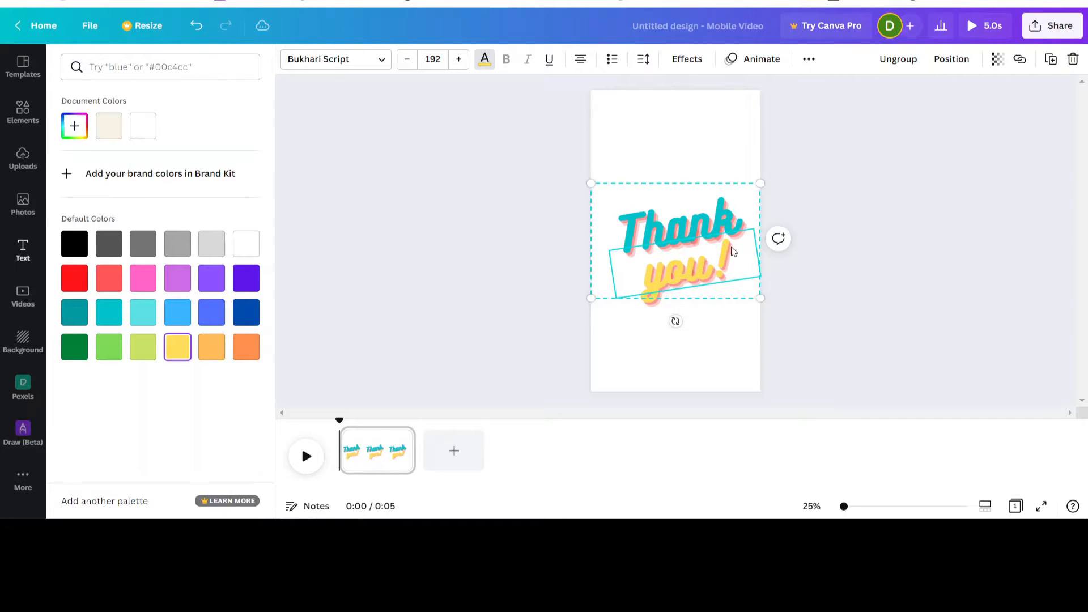
click(664, 148)
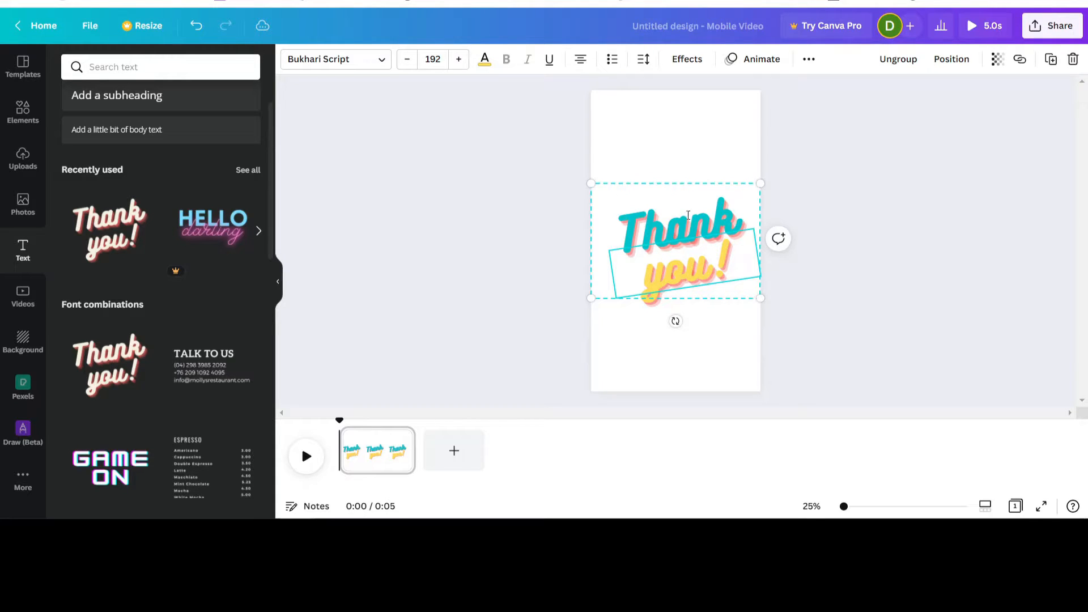
click(903, 288)
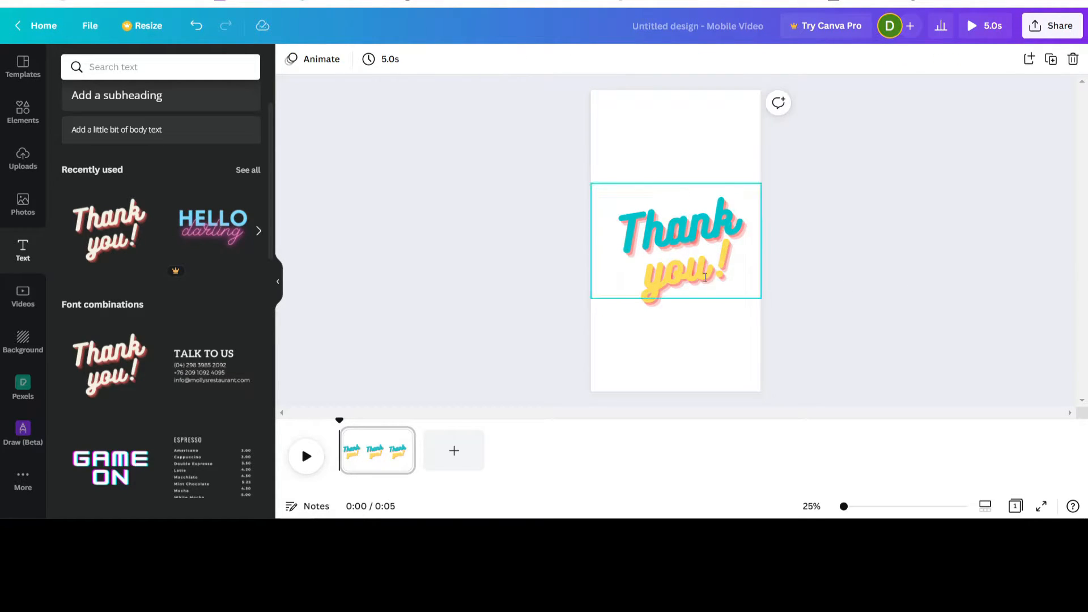
Ungroup the "Thank you!" text so that each word is a separate object
mouse_move(706, 277)
mouse_down()
mouse_move(708, 198)
mouse_move(707, 277)
mouse_up()
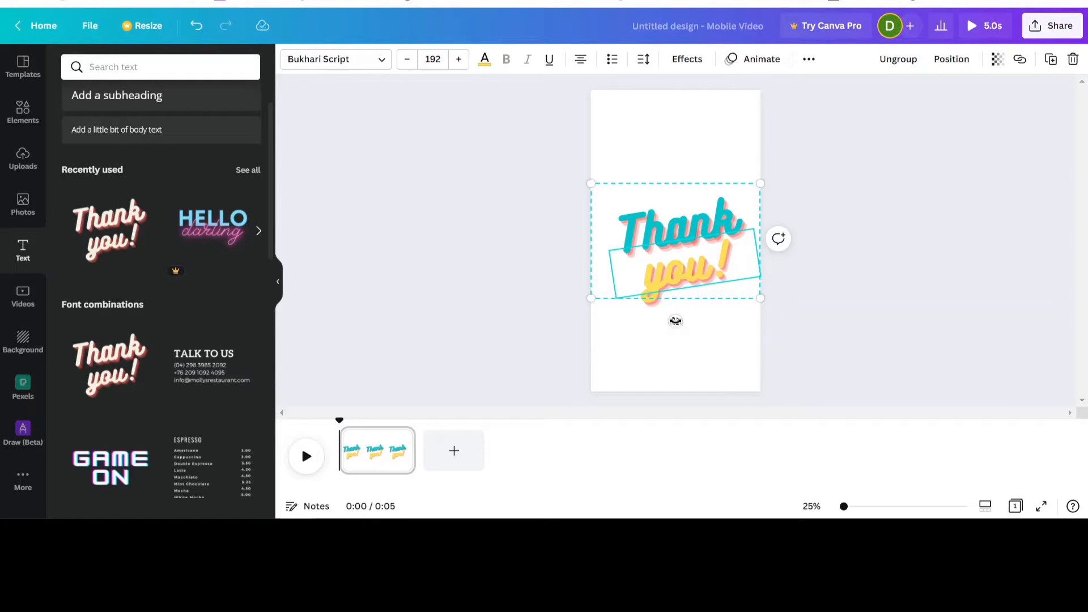
mouse_move(675, 322)
mouse_down()
mouse_move(731, 317)
mouse_move(674, 334)
mouse_up()
click(894, 65)
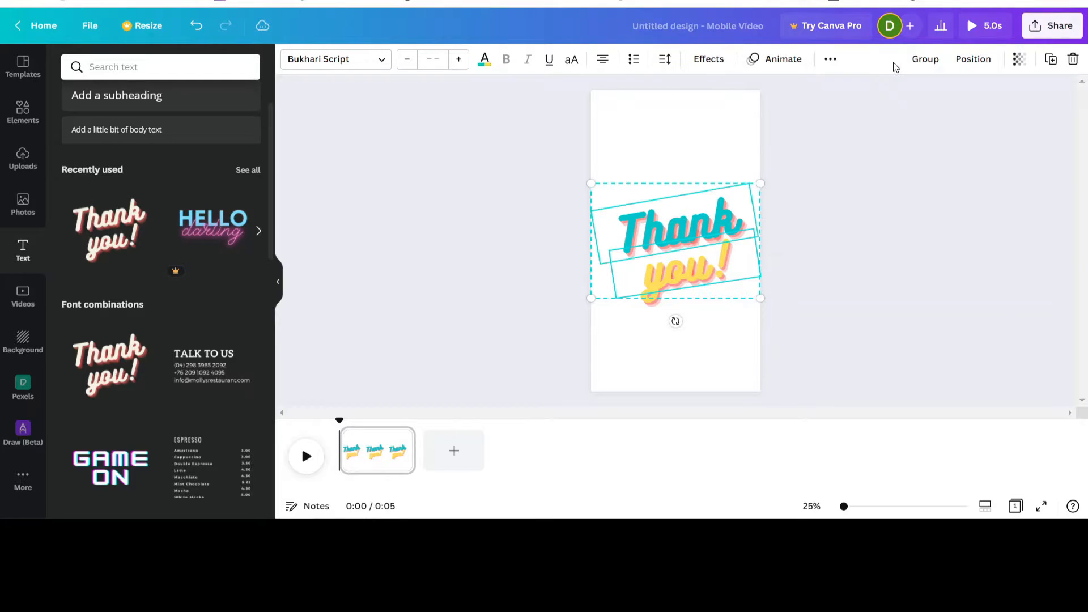
click(916, 273)
Rotate the word "Thank" to horizontal and move it into the upper part of the page
click(697, 223)
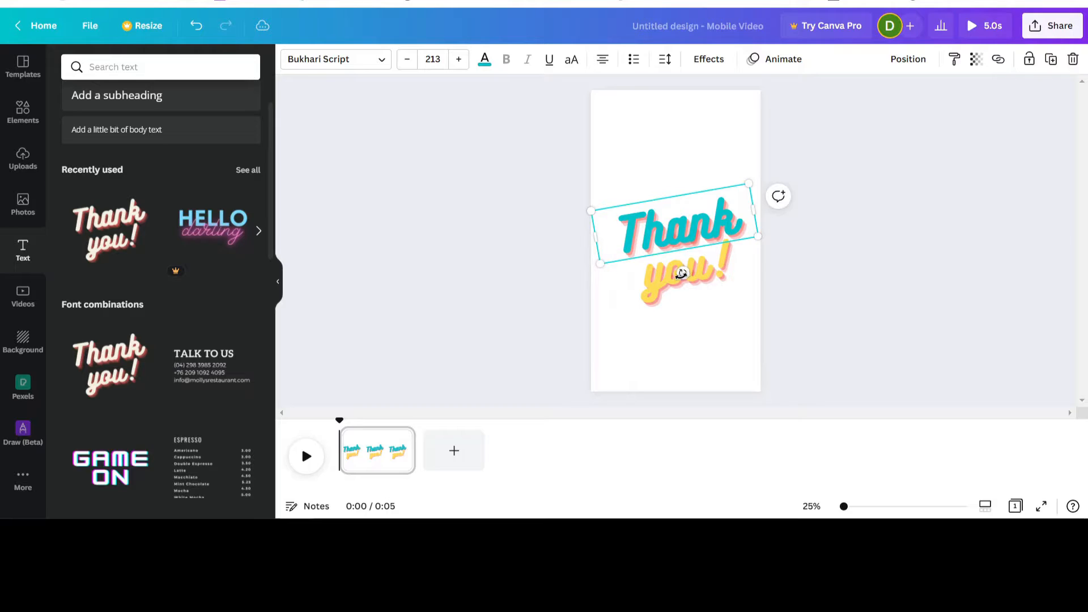
drag(682, 274, 673, 271)
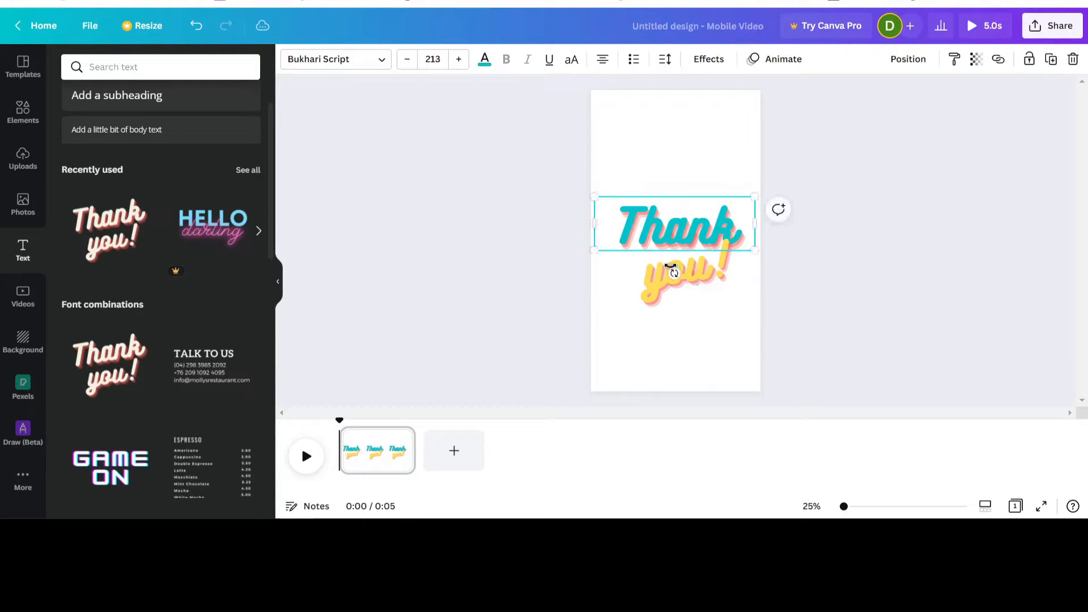
drag(658, 213, 655, 144)
Move the word "you!" slightly up beneath "Thank" and set its text effect style to None
click(696, 276)
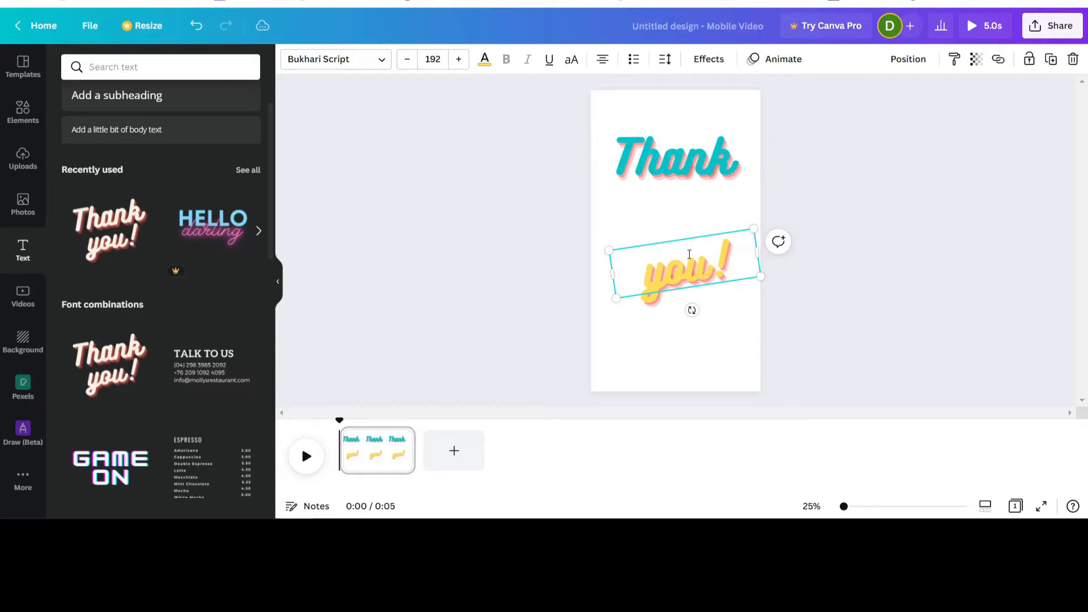
drag(691, 271, 686, 255)
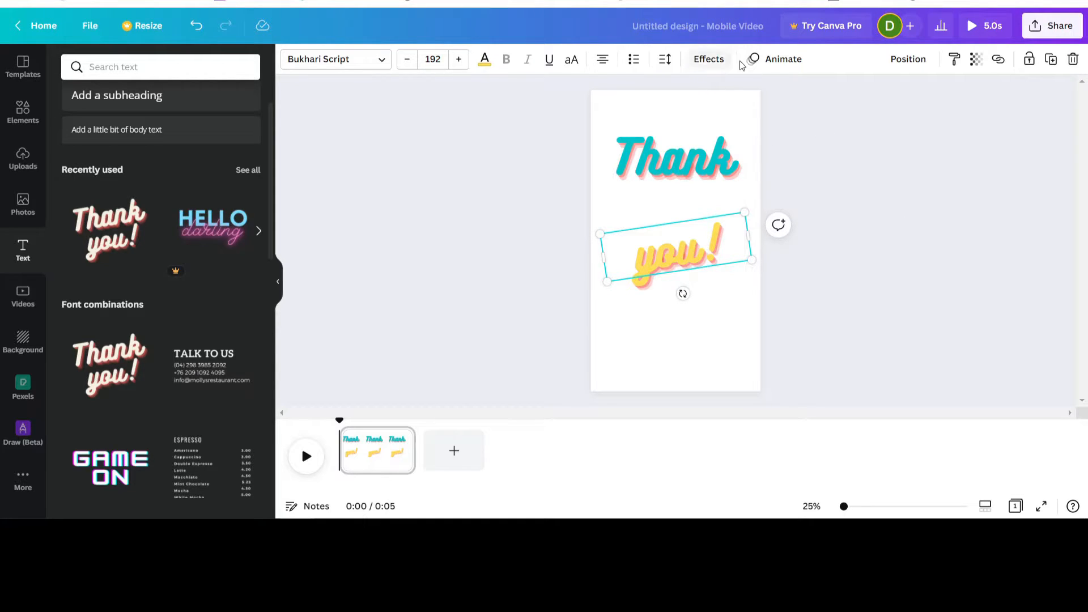
click(708, 60)
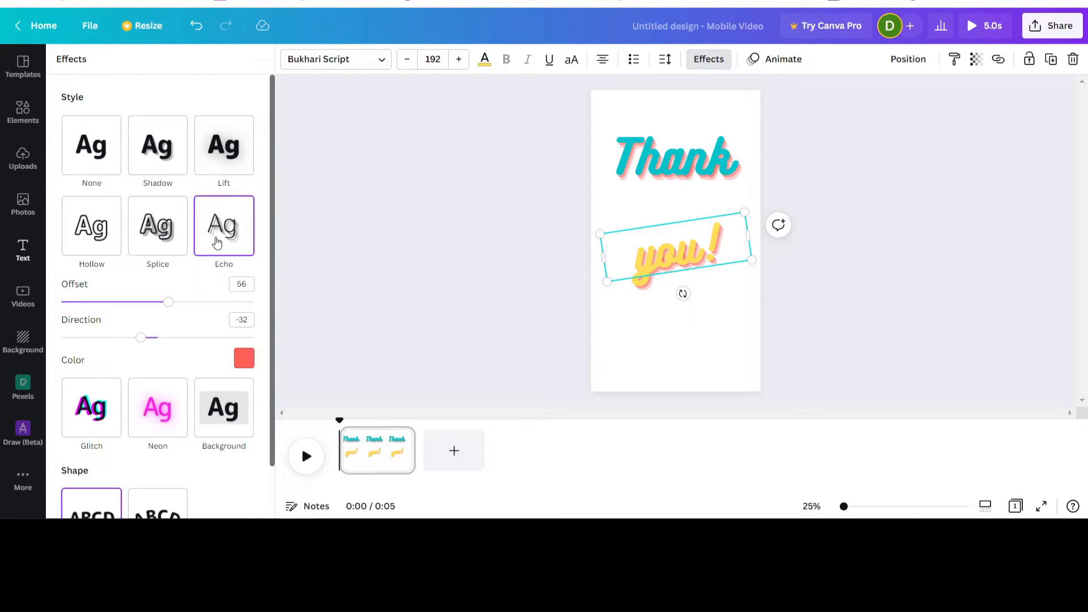
click(93, 161)
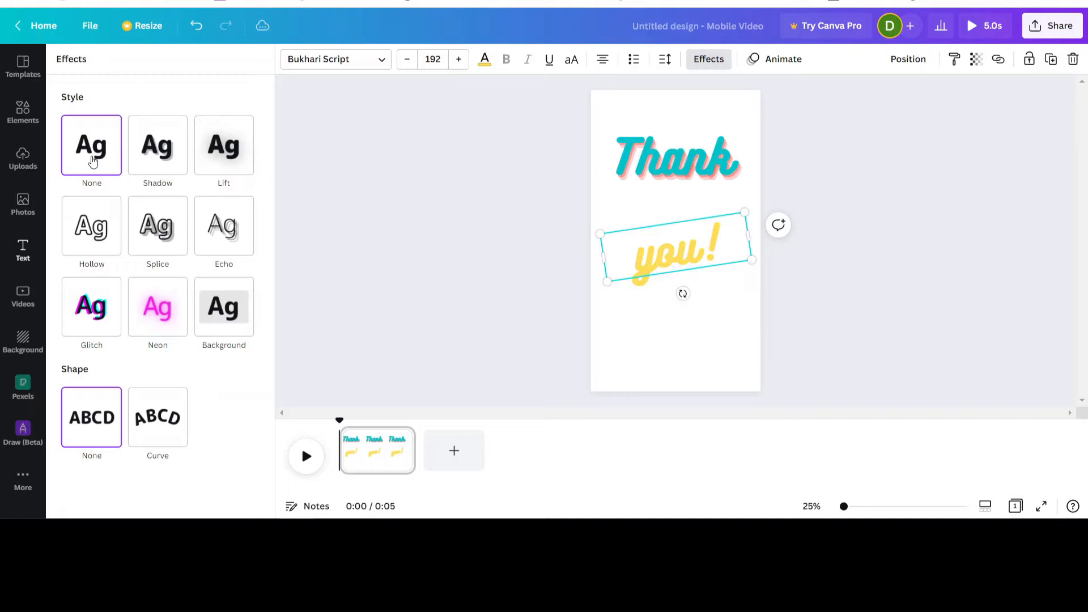
Apply the Splice effect to the word "you!" and set the effect color to dark blue from the default colors
click(170, 237)
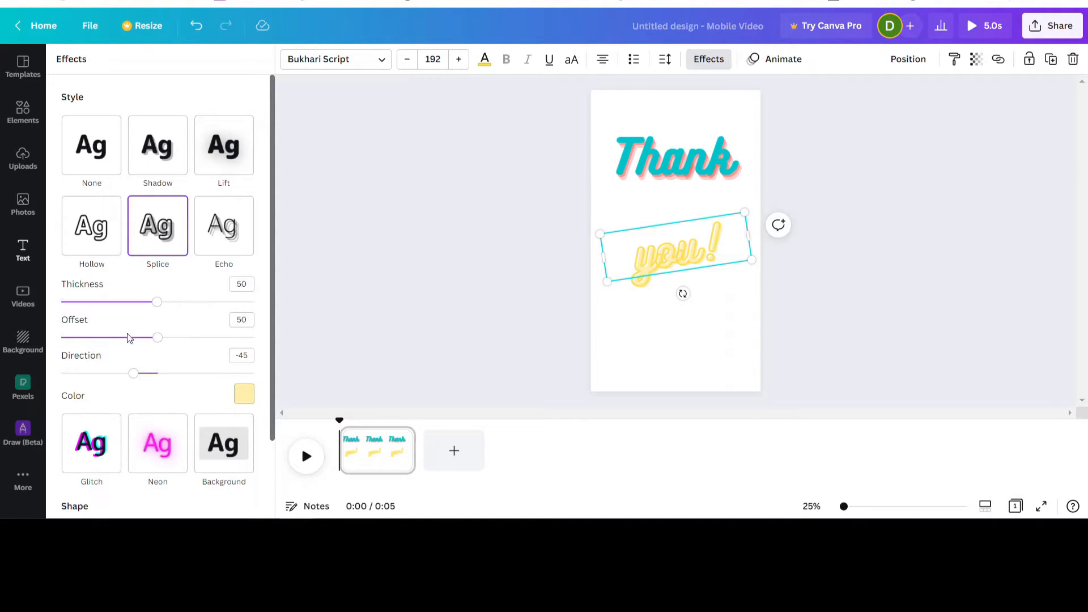
click(242, 395)
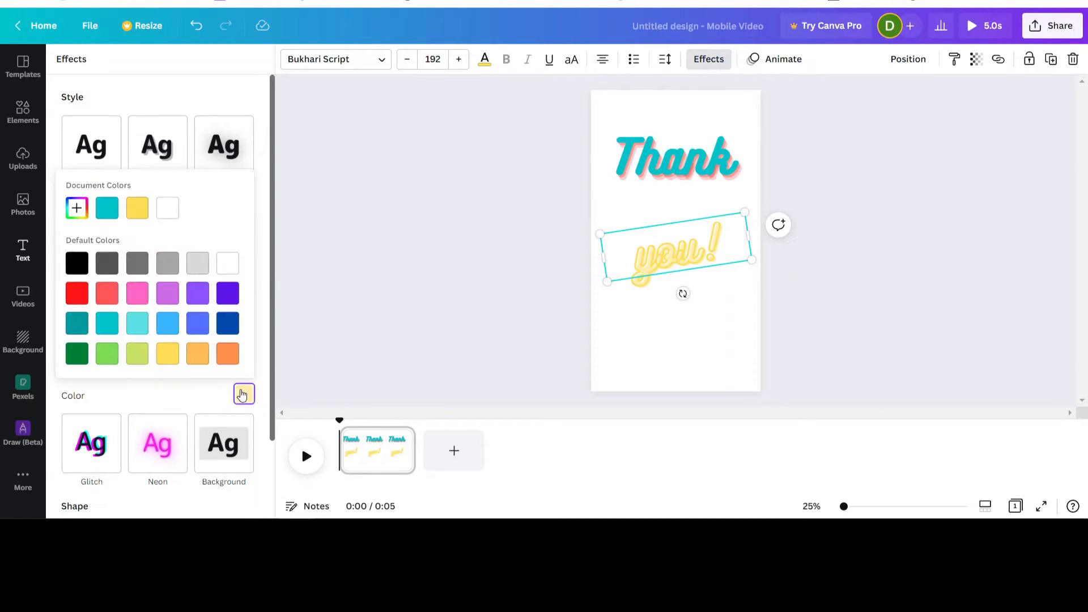
click(108, 352)
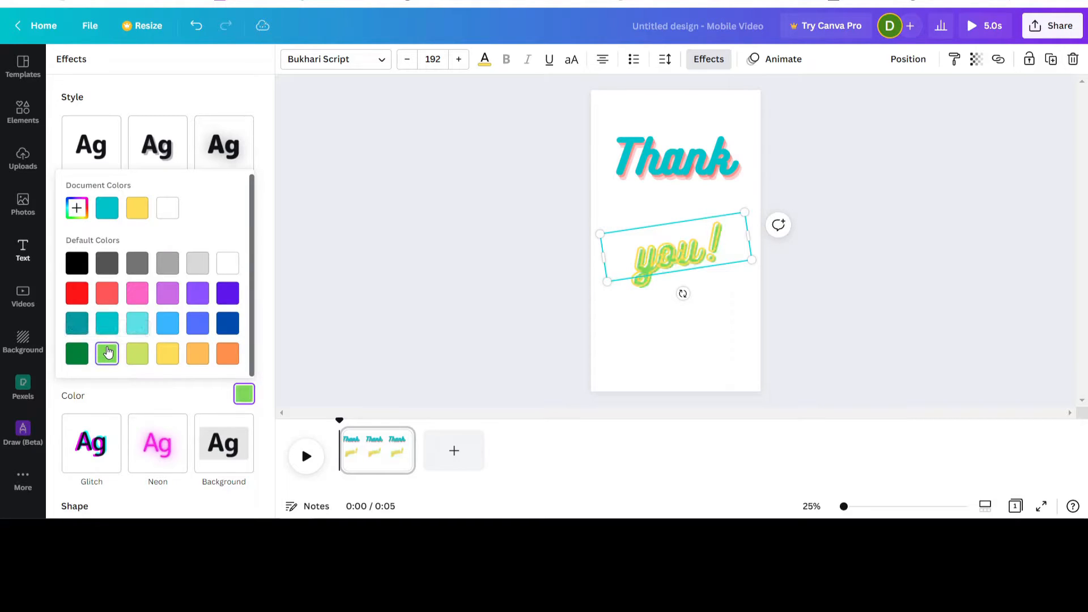
click(223, 325)
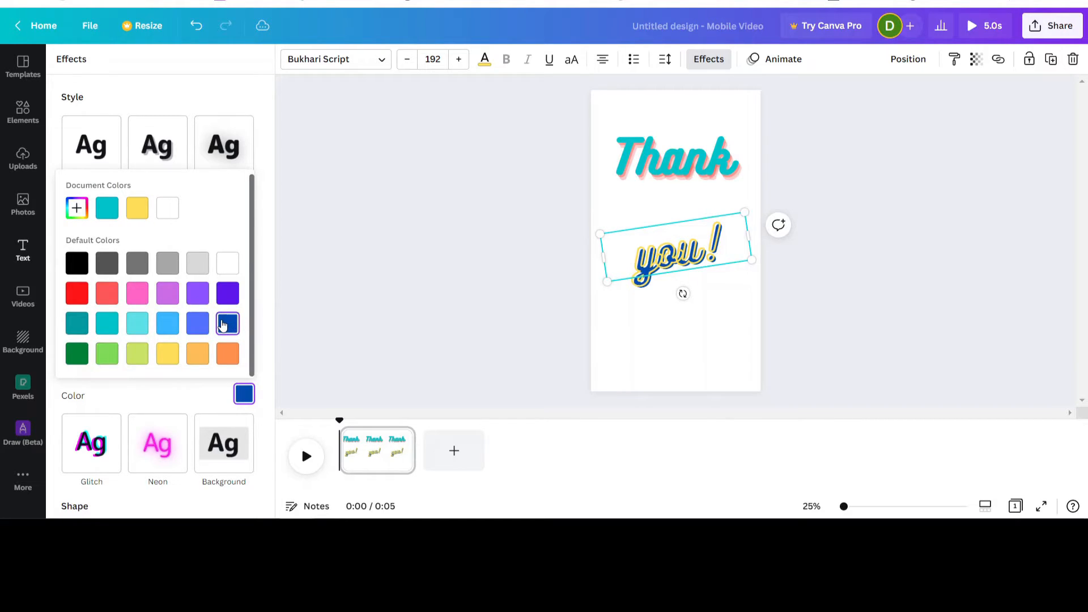
click(201, 95)
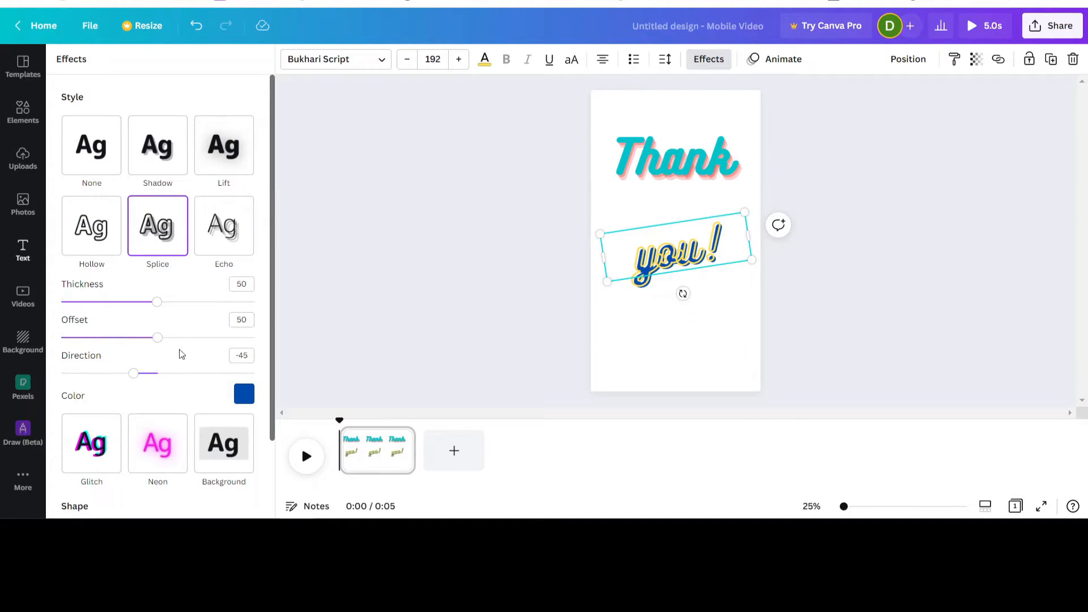
Set the Splice effect on "you!" to thickness 47, offset 22 and direction 0
mouse_move(156, 305)
mouse_down()
mouse_move(202, 301)
mouse_move(38, 298)
mouse_move(245, 302)
mouse_move(151, 297)
mouse_up()
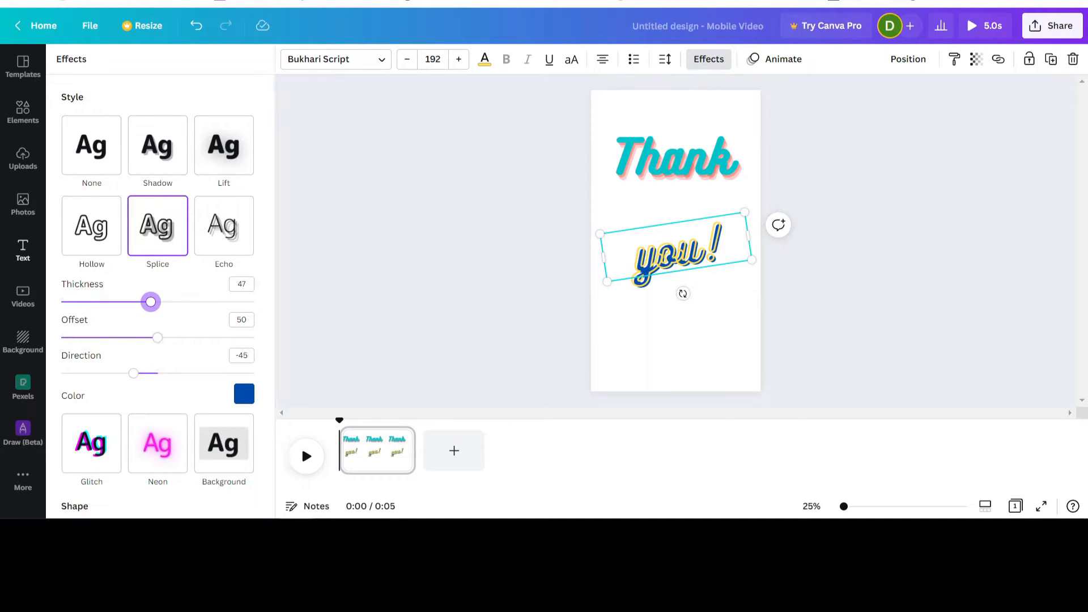
drag(844, 506, 849, 506)
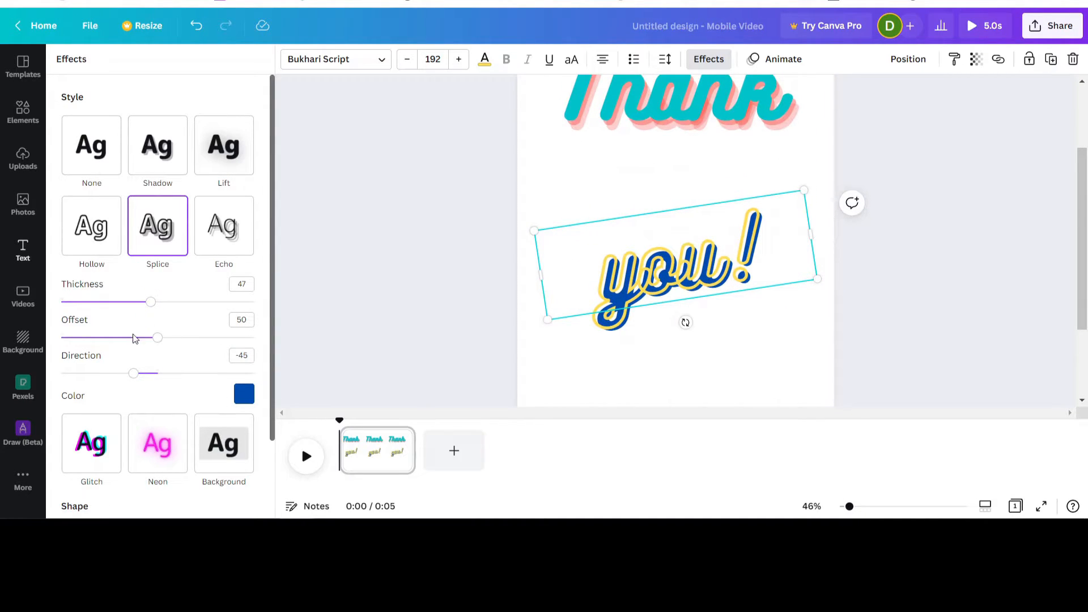
drag(158, 339, 105, 336)
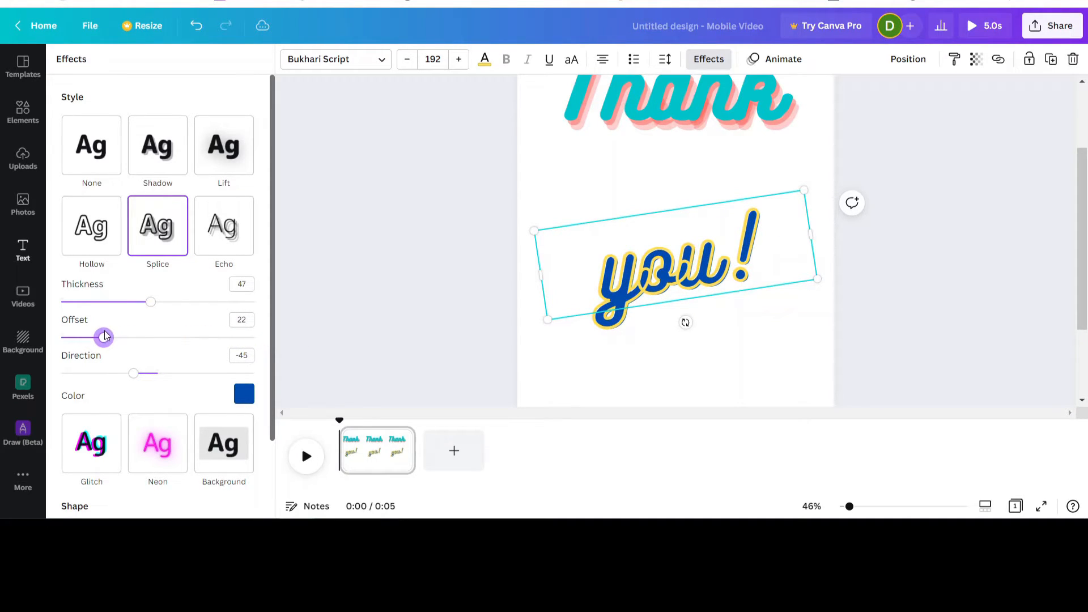
drag(132, 374, 158, 371)
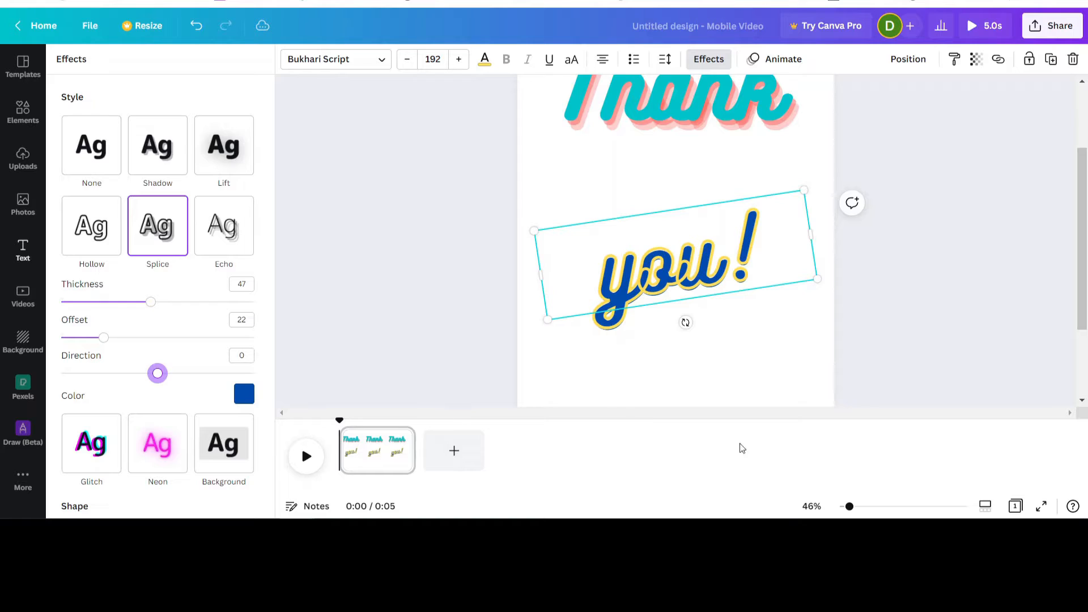
Delete the words "Thank" and "you!" from the page
drag(849, 507, 844, 506)
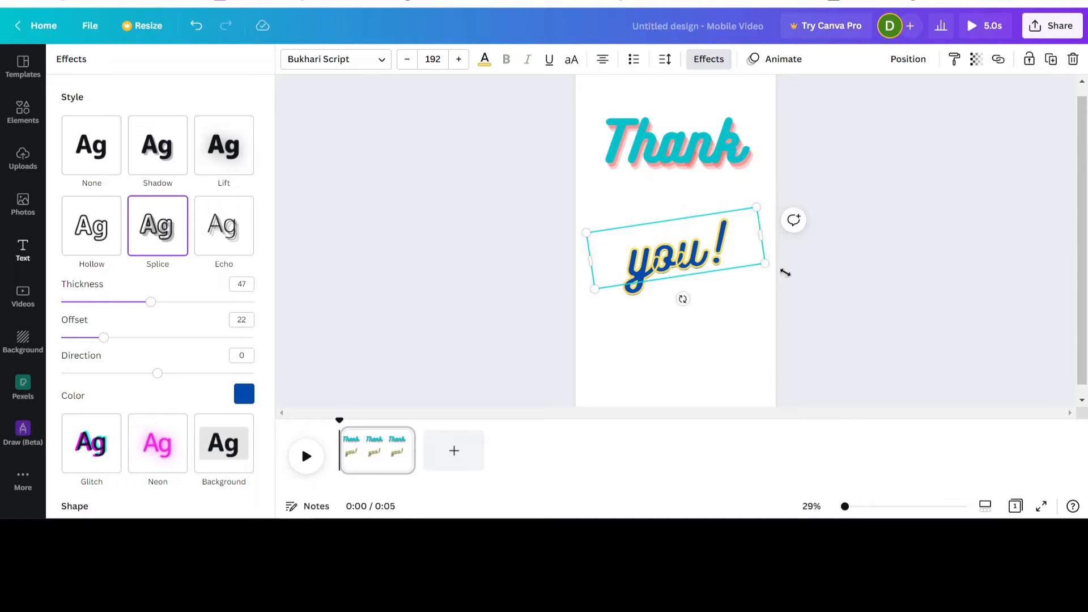
click(683, 168)
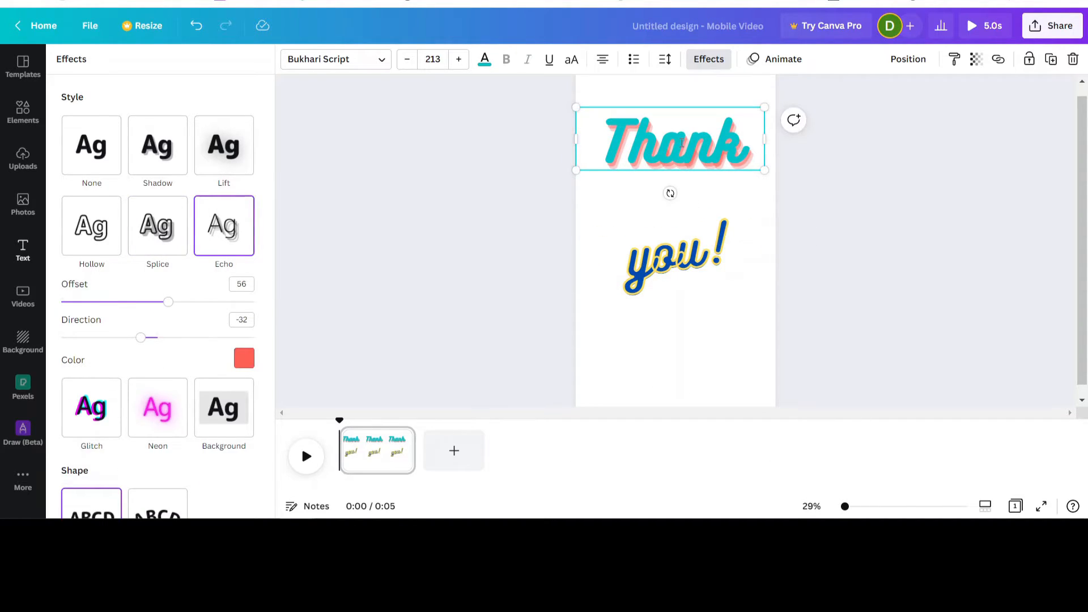
key(Delete)
click(663, 266)
key(Delete)
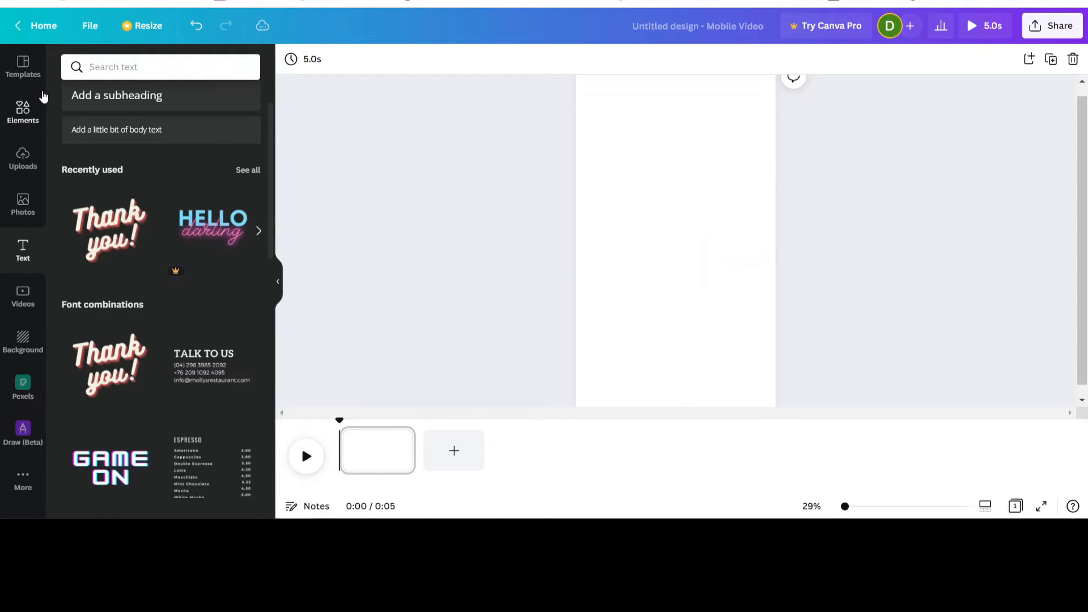
Apply the "Live in the moment." Mobile Video template to the empty page and preview its playback
click(22, 69)
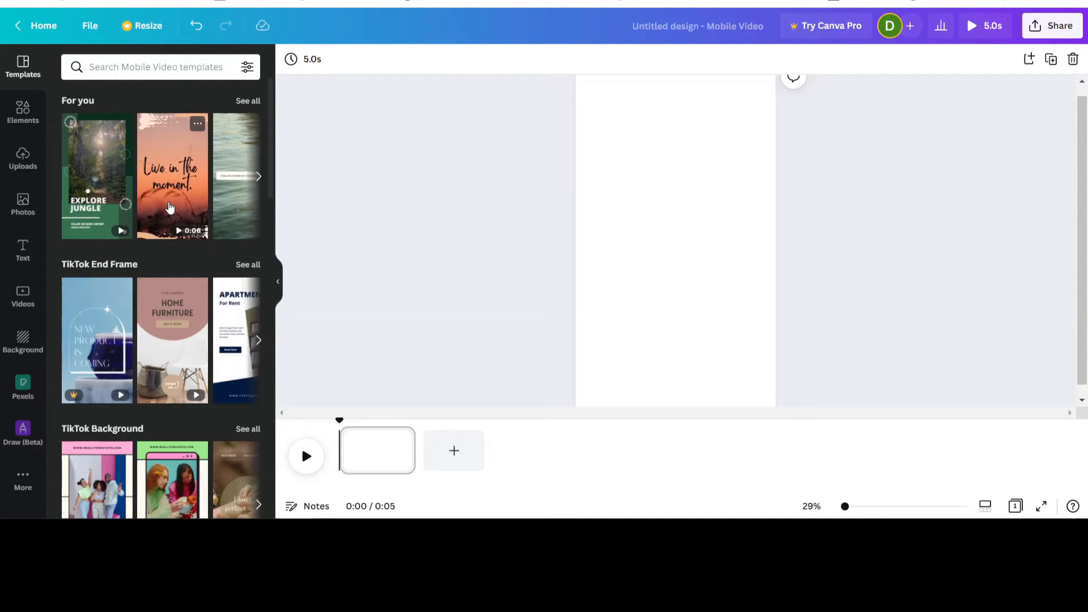
drag(170, 208, 378, 441)
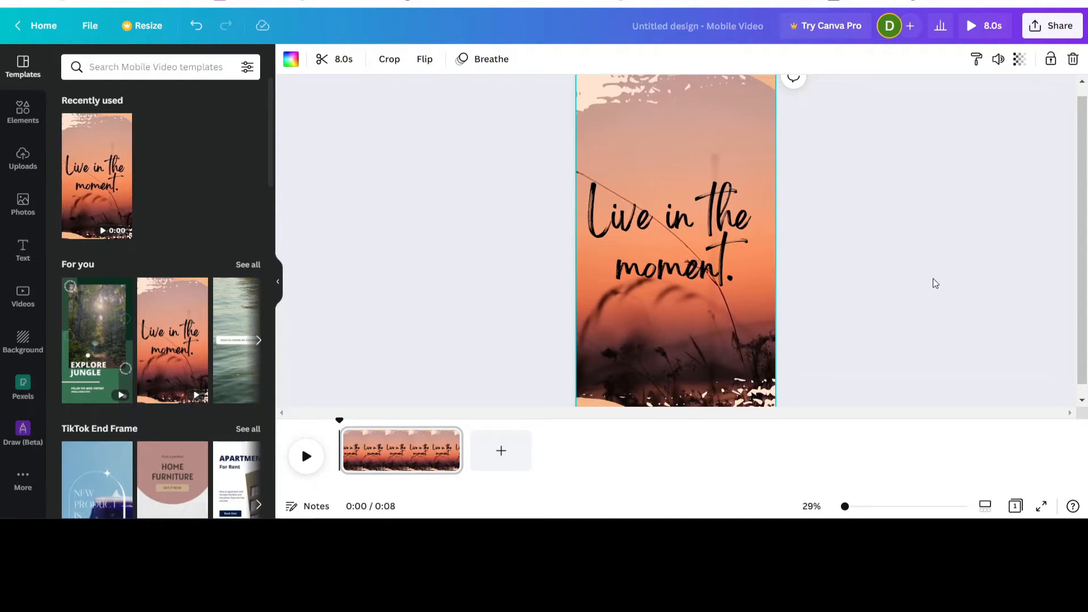
mouse_move(677, 233)
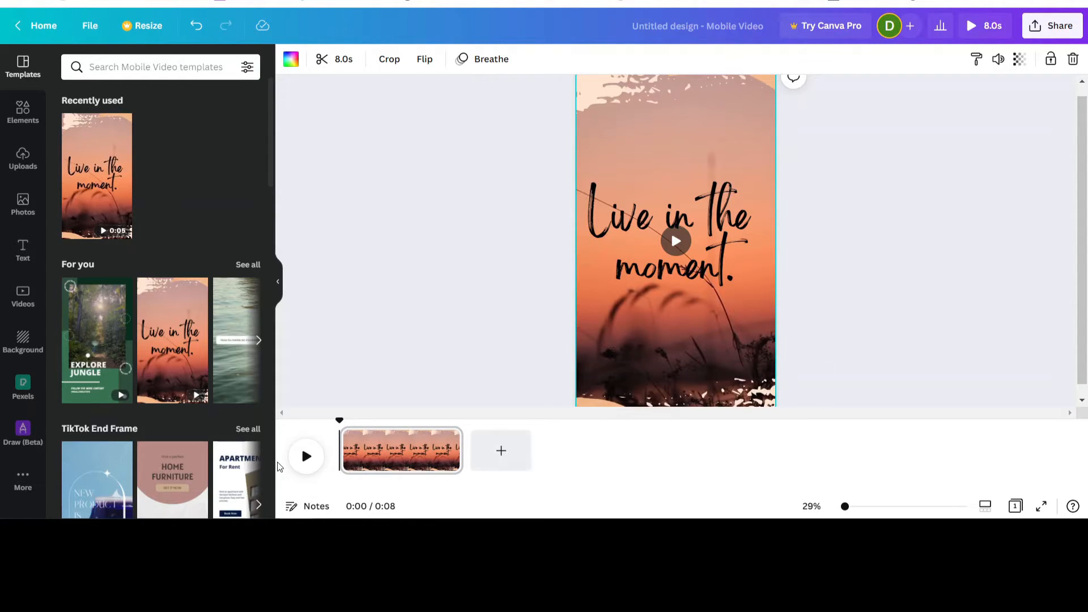
click(304, 466)
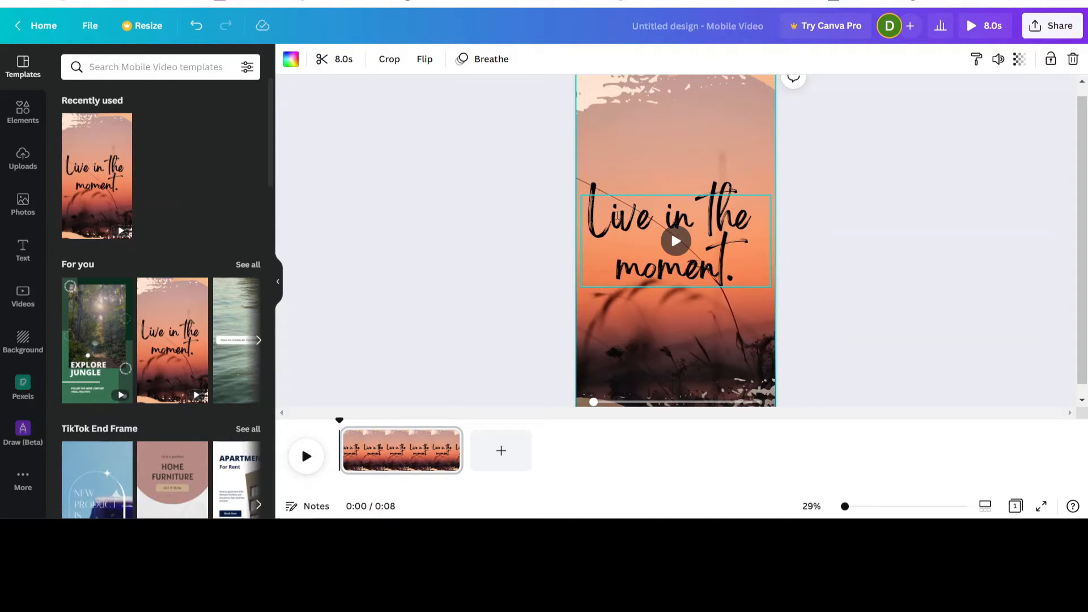
Replace the template's "Live in the moment." text with "Live Life well"
click(616, 215)
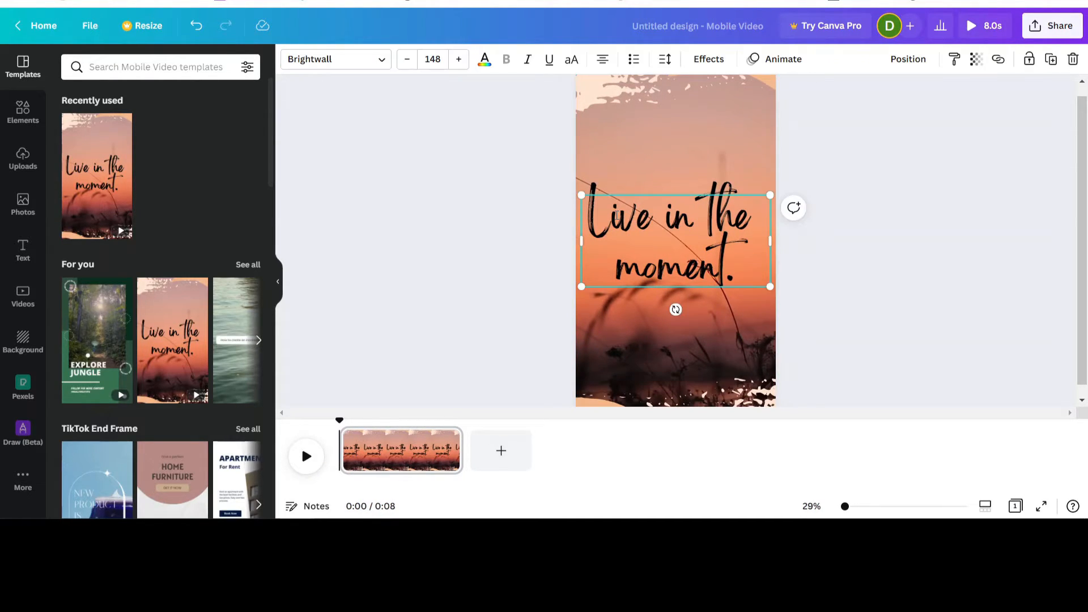
double_click(627, 276)
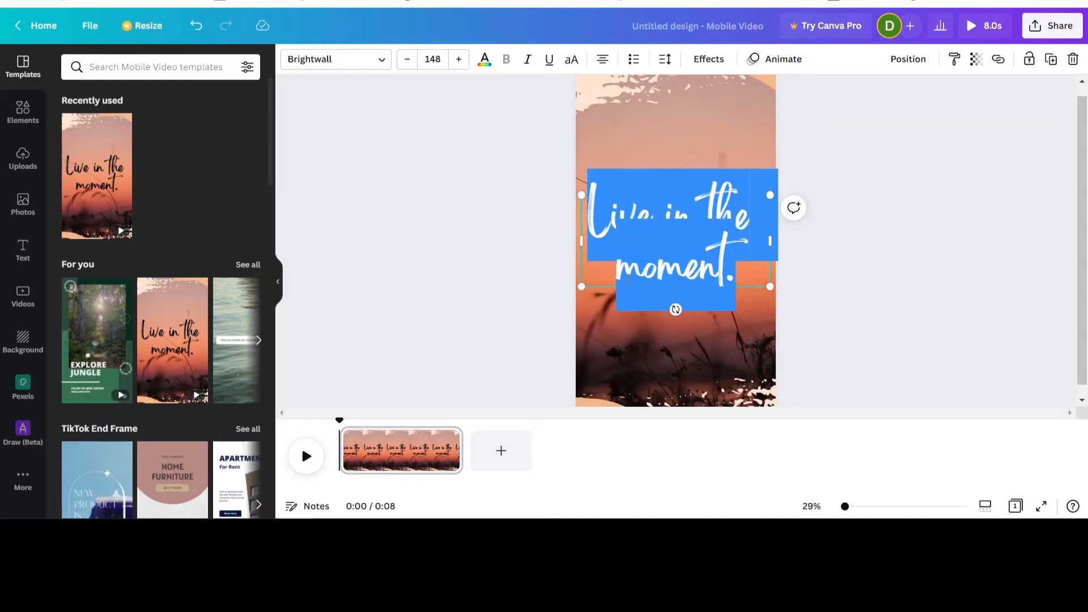
text(Li)
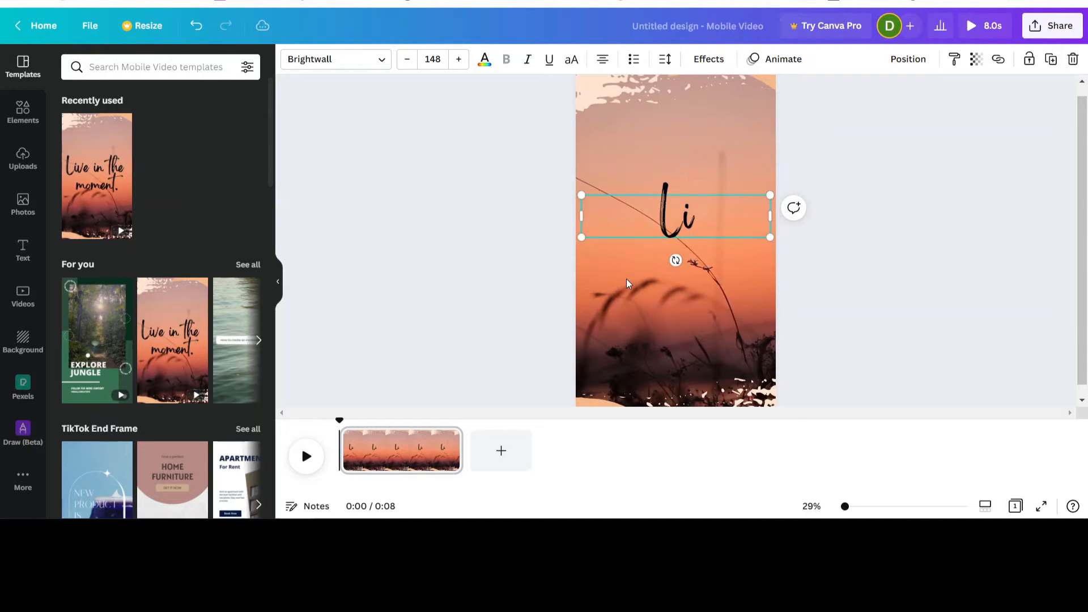
text(ve Life)
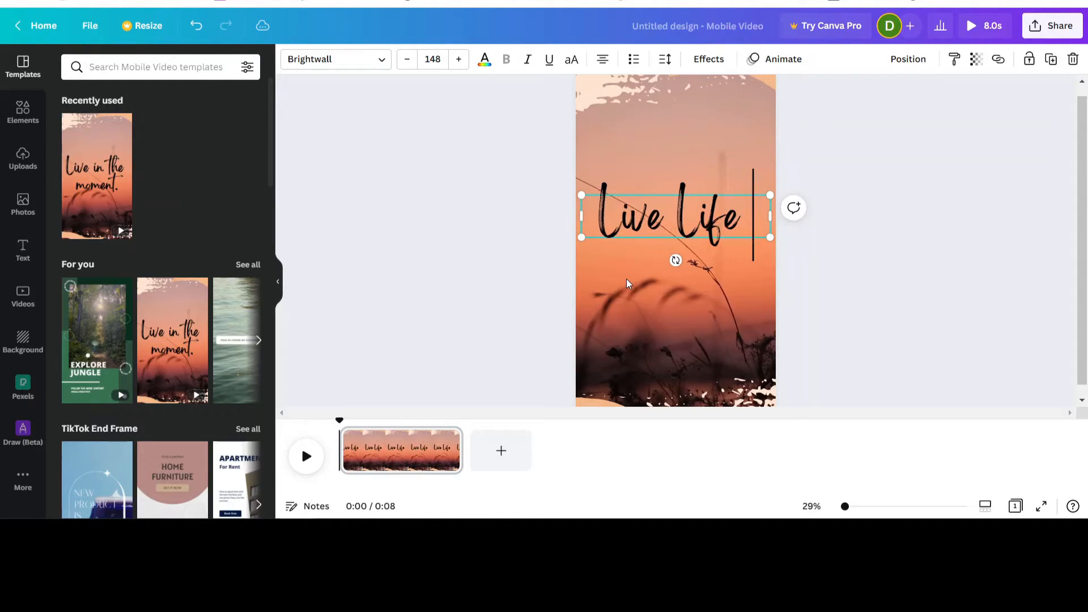
text( well)
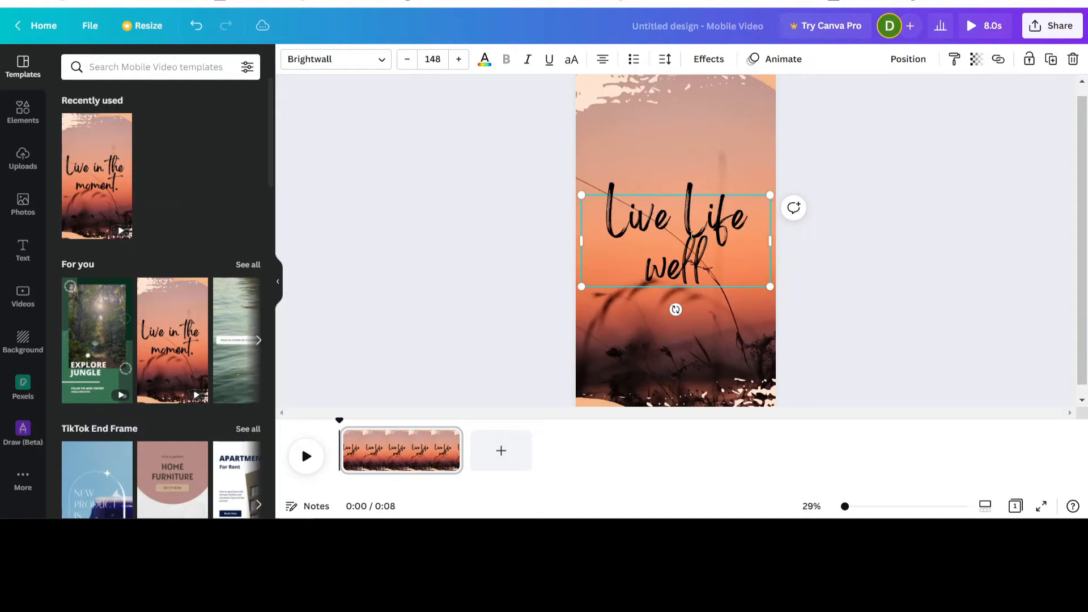
click(836, 270)
Try Magnolia Script on "Live Life well", settle on the Apricots font, and move the text into the upper part of the page
click(706, 252)
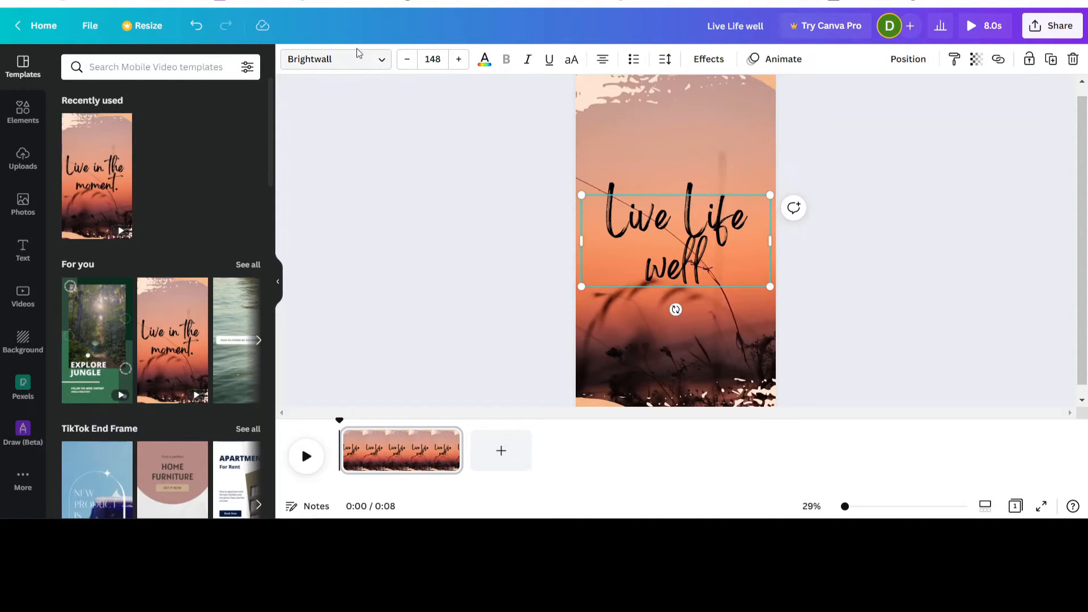
click(383, 61)
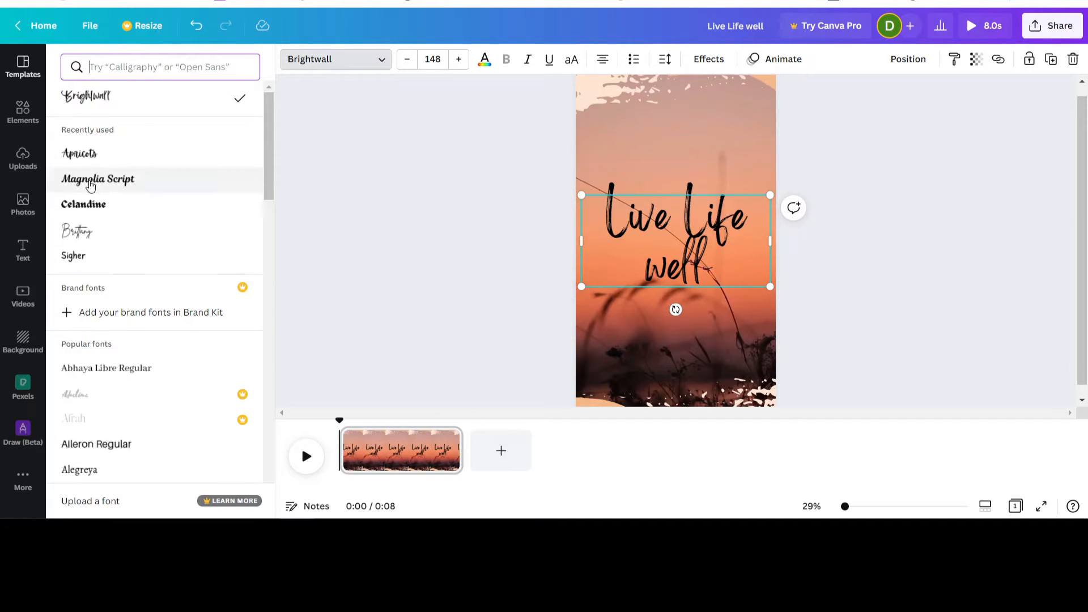
click(110, 182)
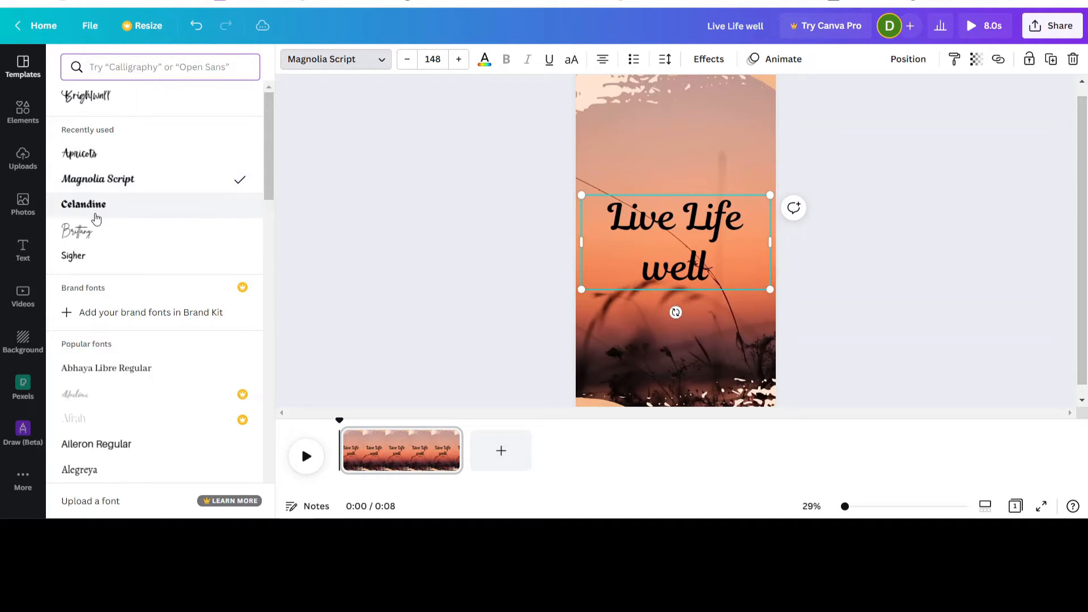
click(80, 161)
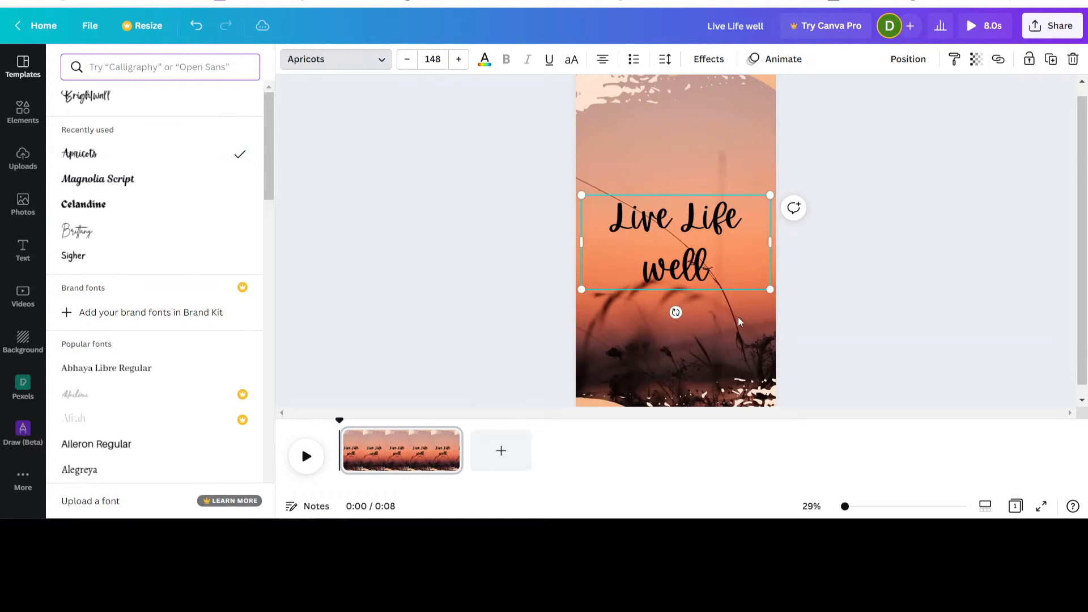
drag(738, 258, 738, 185)
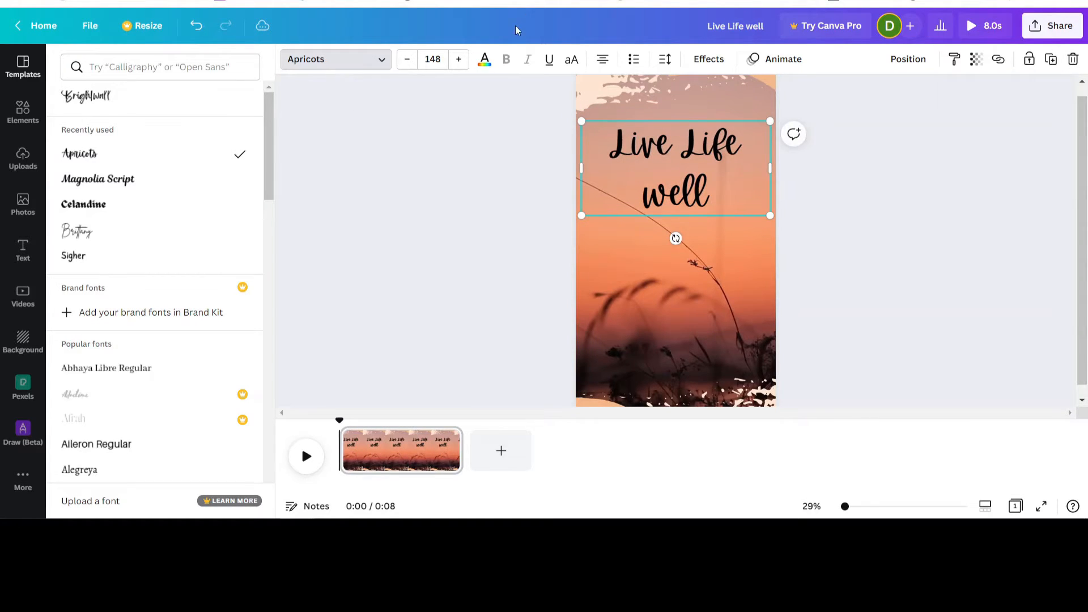
Try a cream document color on "Live Life well", and recolor it dark brown (#35211F) by sampling the dark lower area of the background video
click(488, 62)
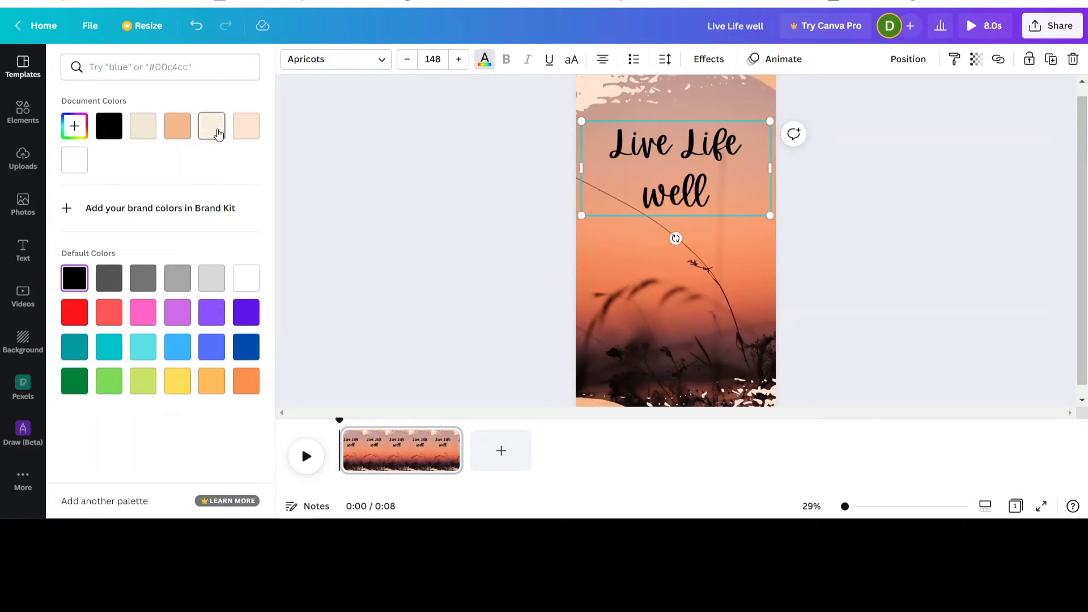
click(216, 129)
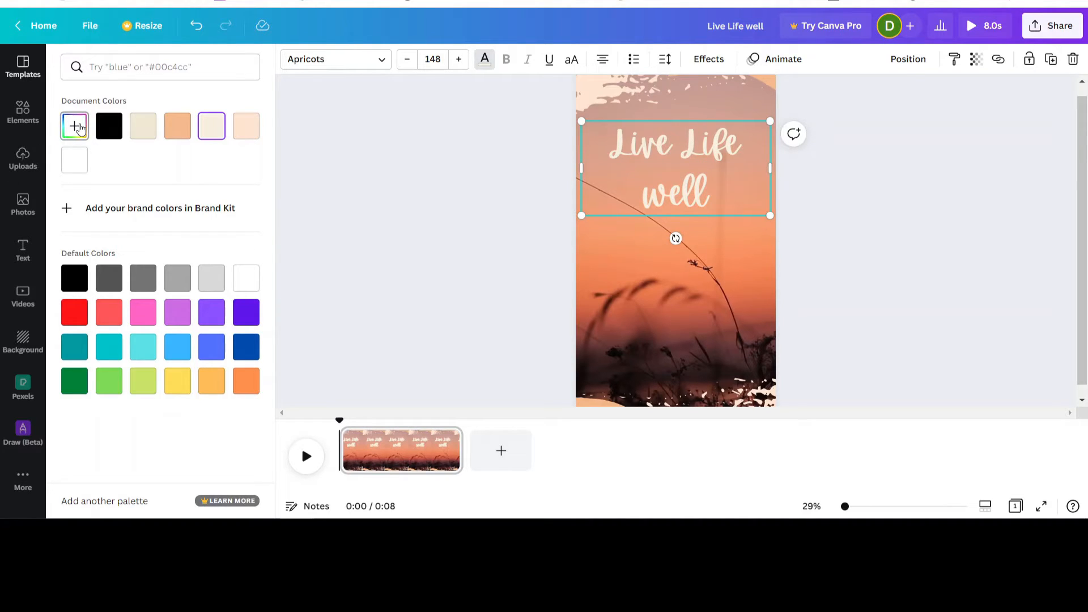
click(79, 127)
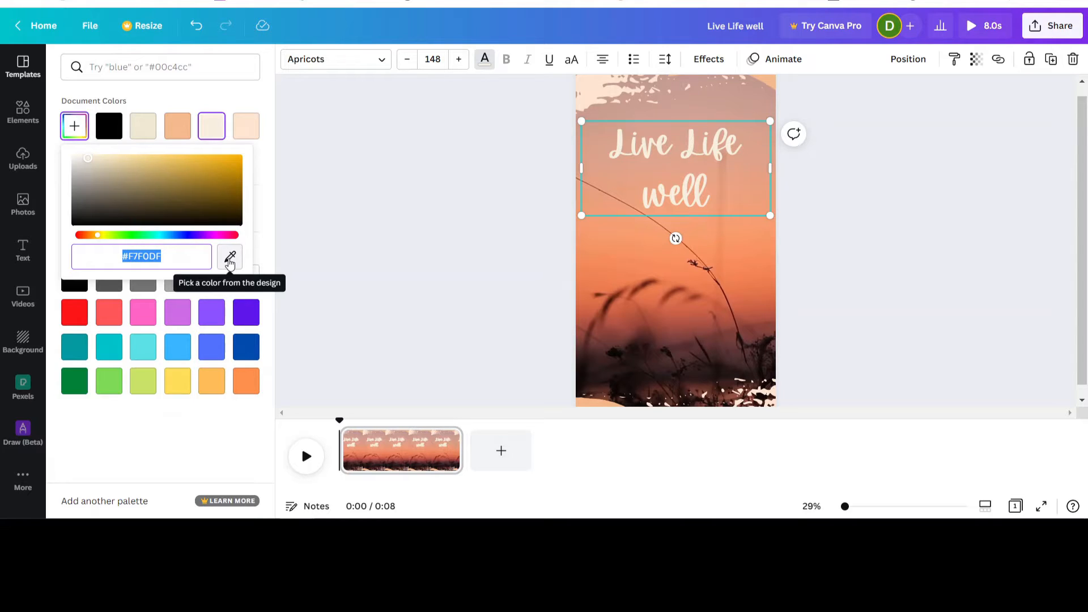
click(230, 258)
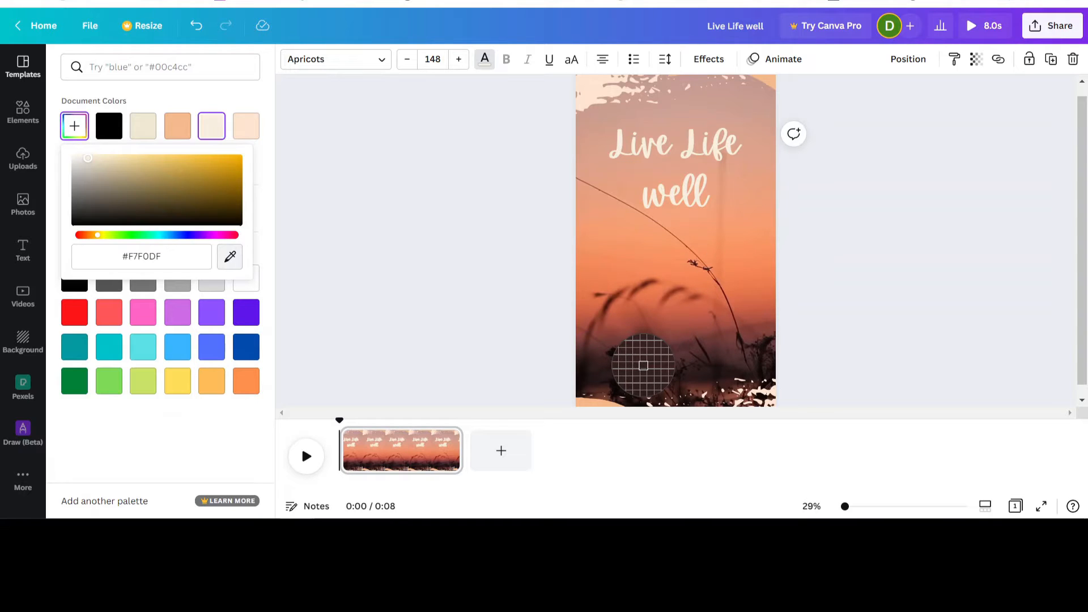
click(643, 366)
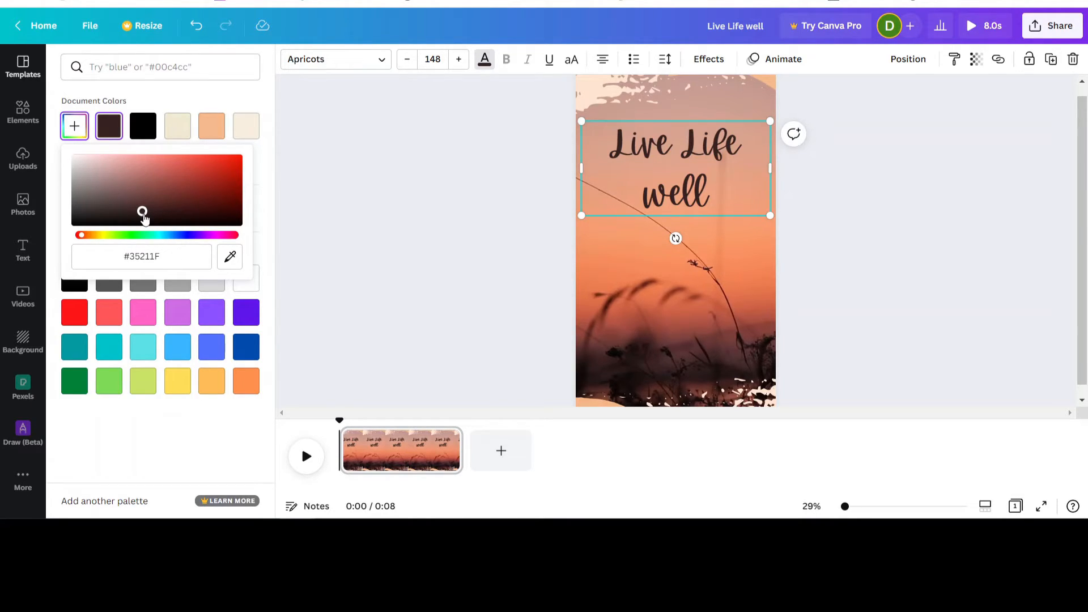
click(388, 144)
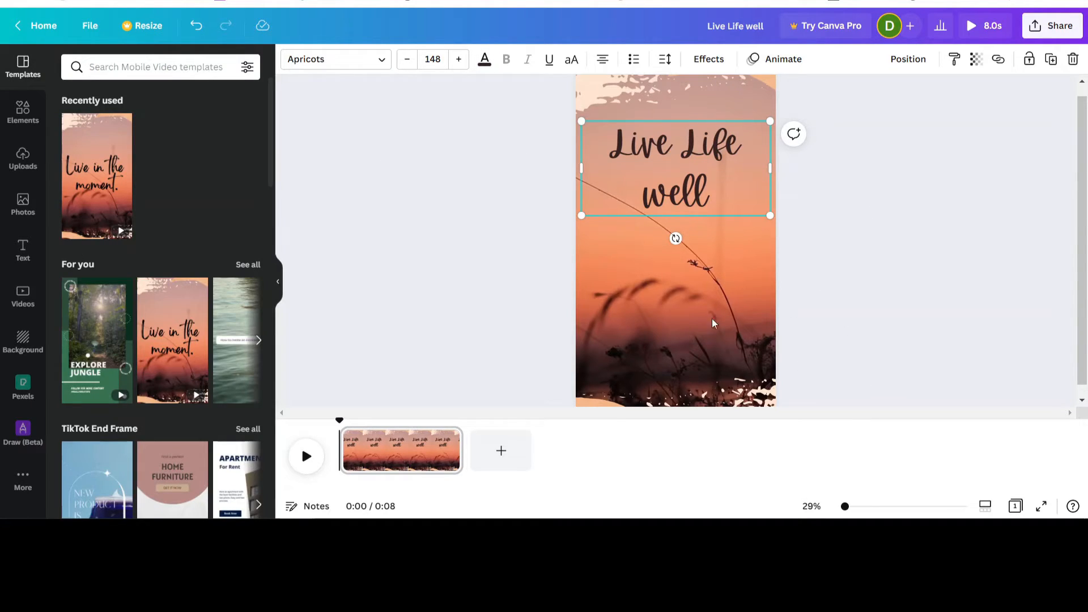
scroll(879, 308, up, 1)
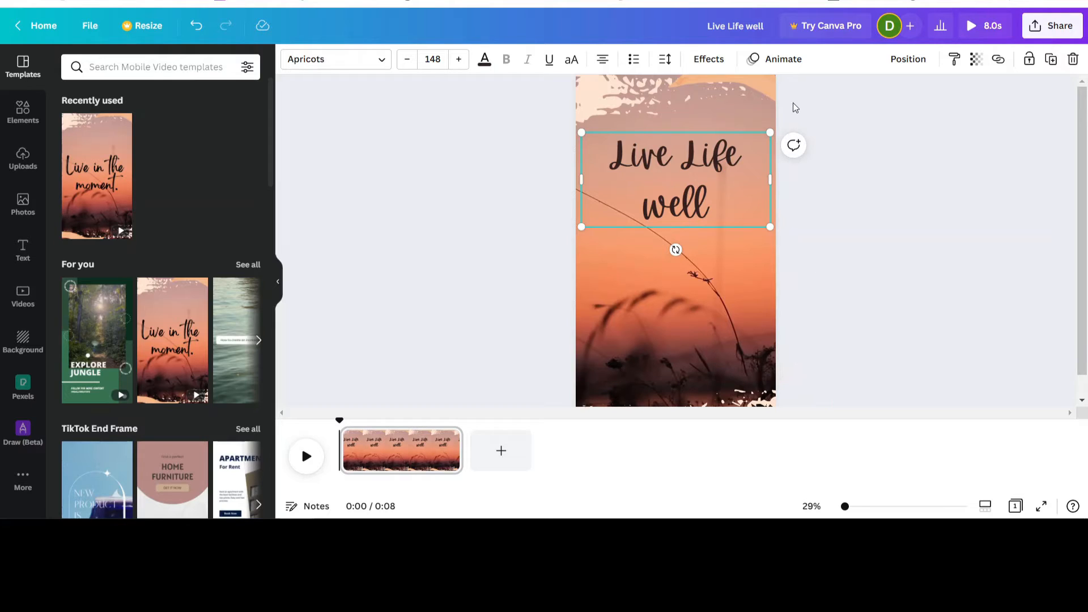
click(873, 220)
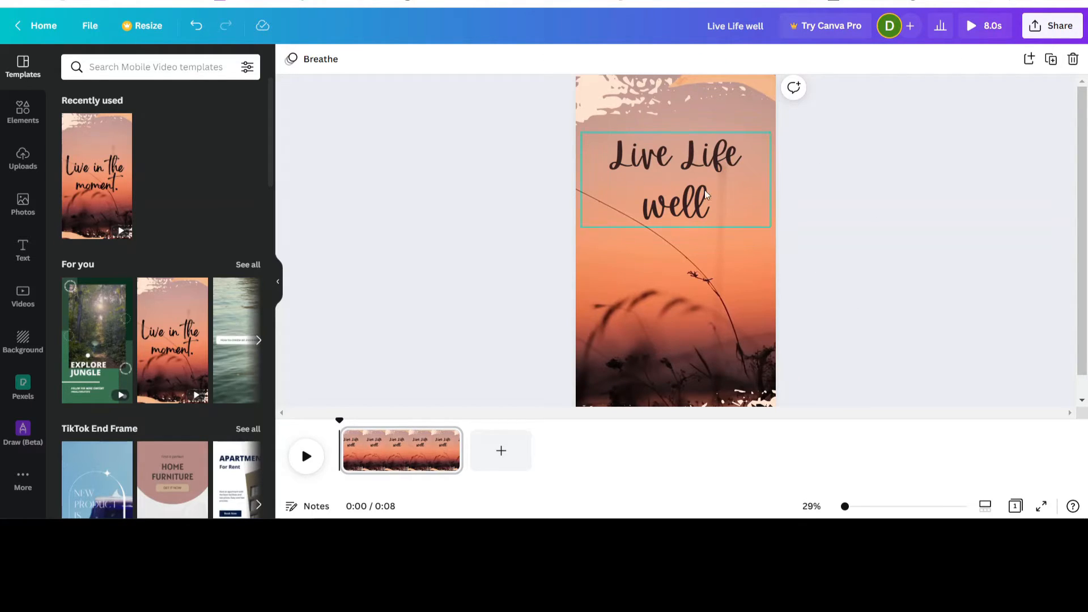
drag(846, 510, 844, 507)
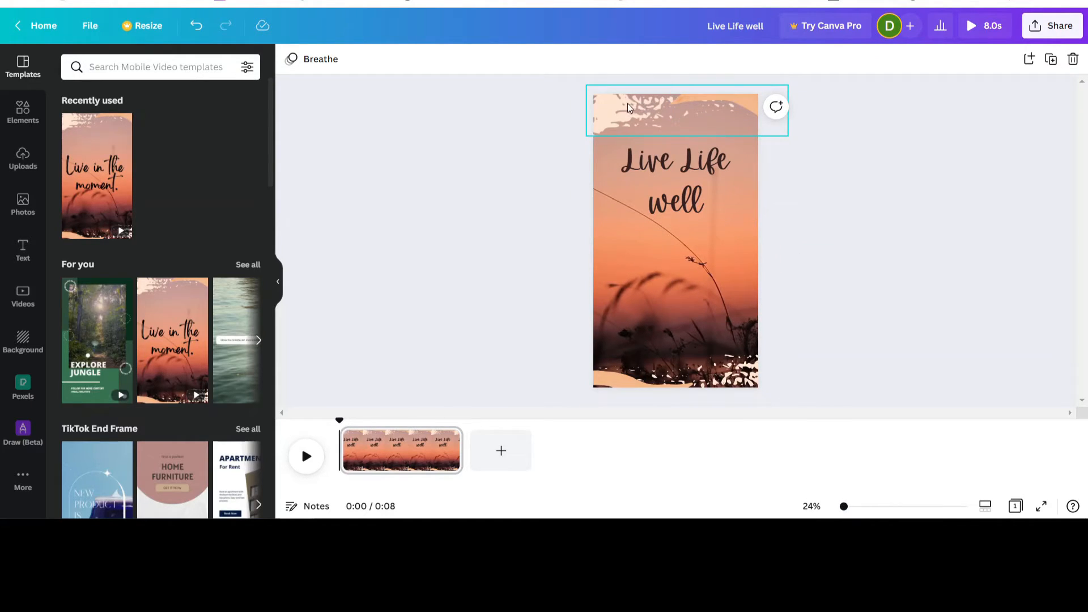
Nudge the brush-stroke graphic at the page's upper edge down and try purple, light blue and two gray default colors on it
mouse_move(628, 105)
mouse_down()
mouse_move(637, 132)
mouse_move(615, 198)
mouse_move(641, 279)
mouse_move(662, 89)
mouse_move(629, 112)
mouse_up()
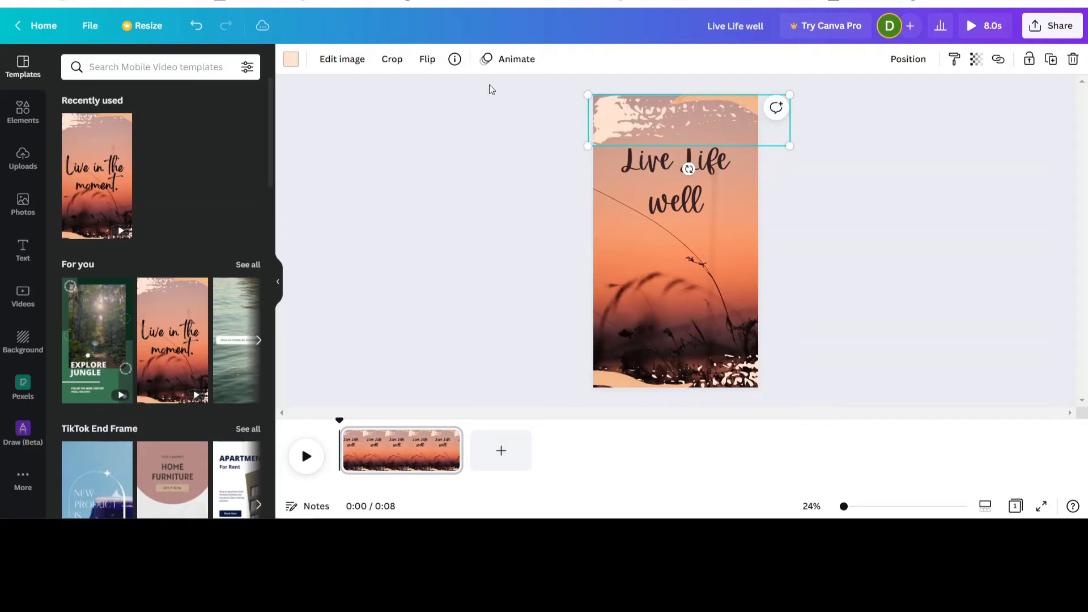
click(292, 62)
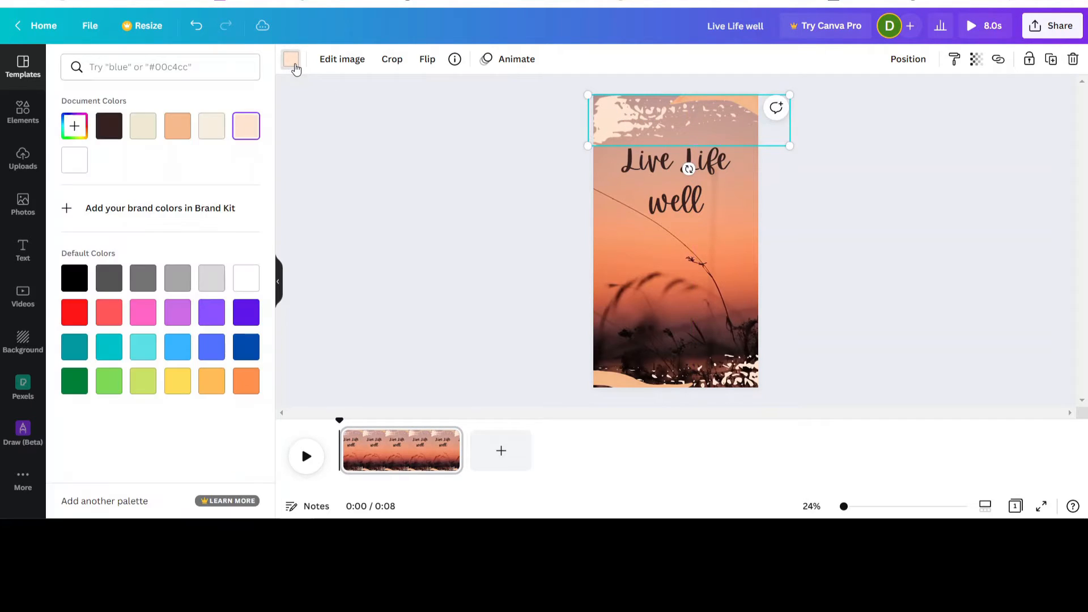
click(208, 320)
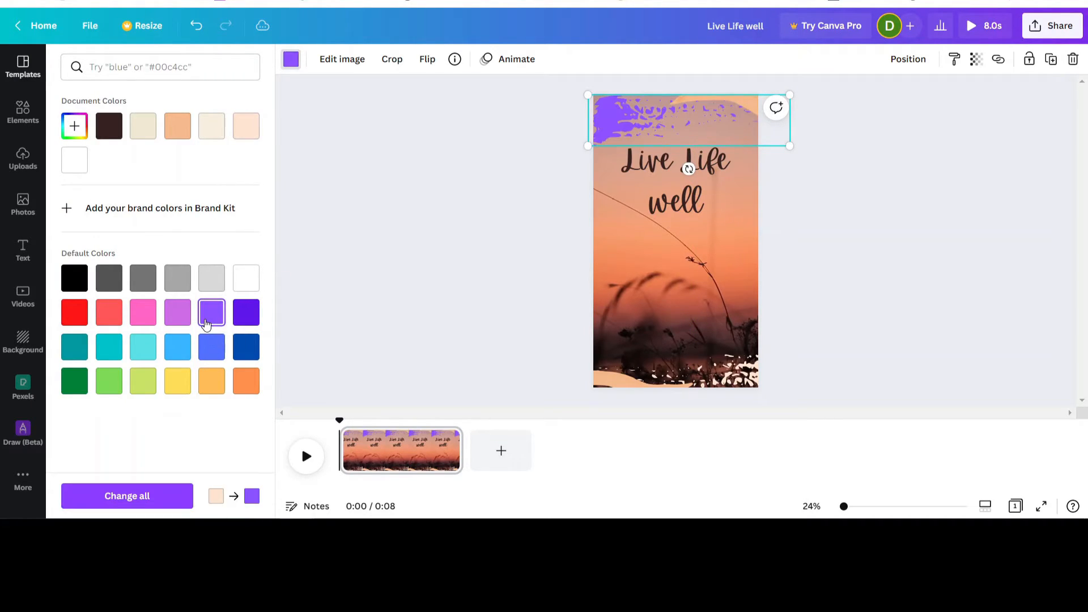
click(175, 356)
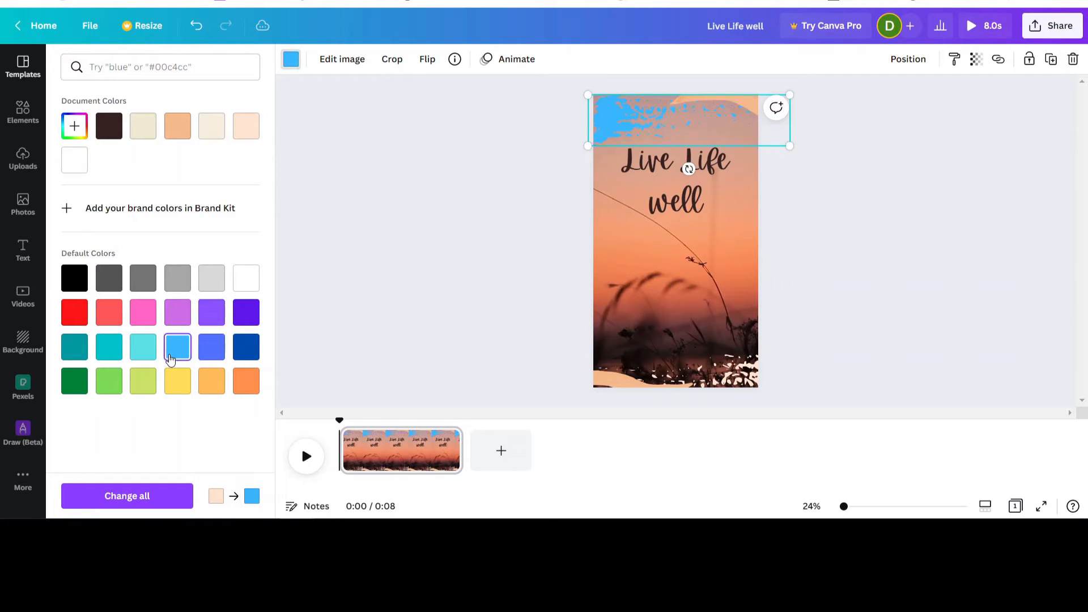
click(105, 284)
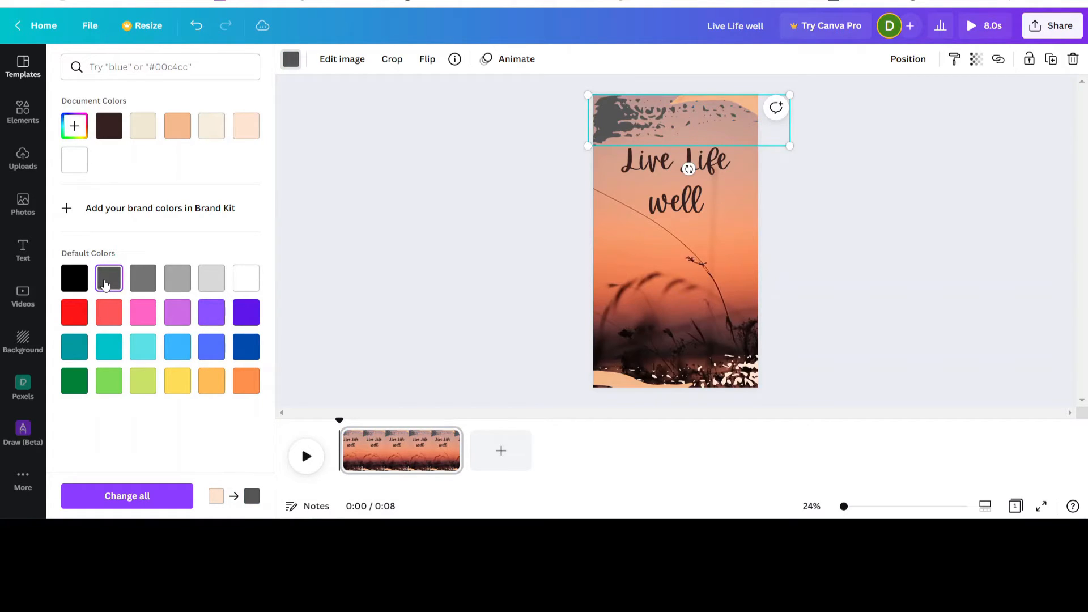
click(143, 279)
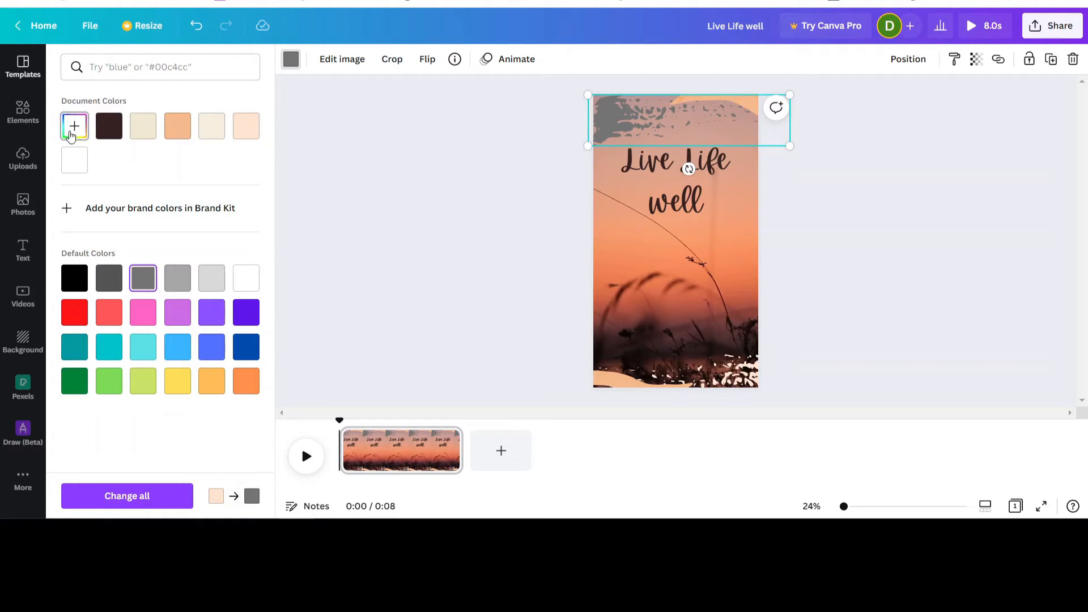
Recolor the upper brush-stroke graphic reddish brown (#94493D) by sampling the lower part of the background video
click(74, 127)
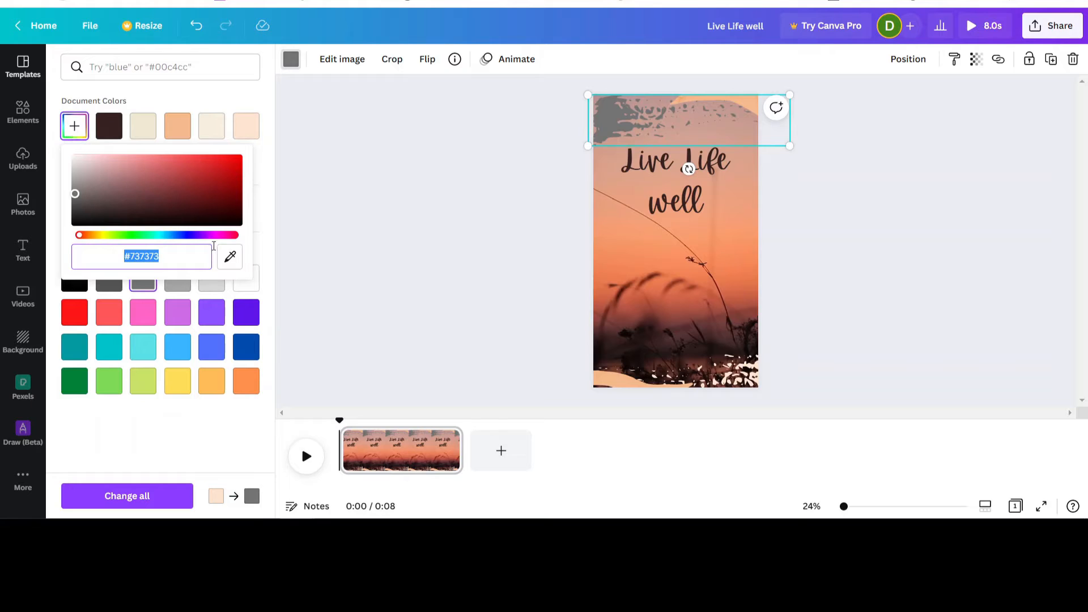
click(229, 258)
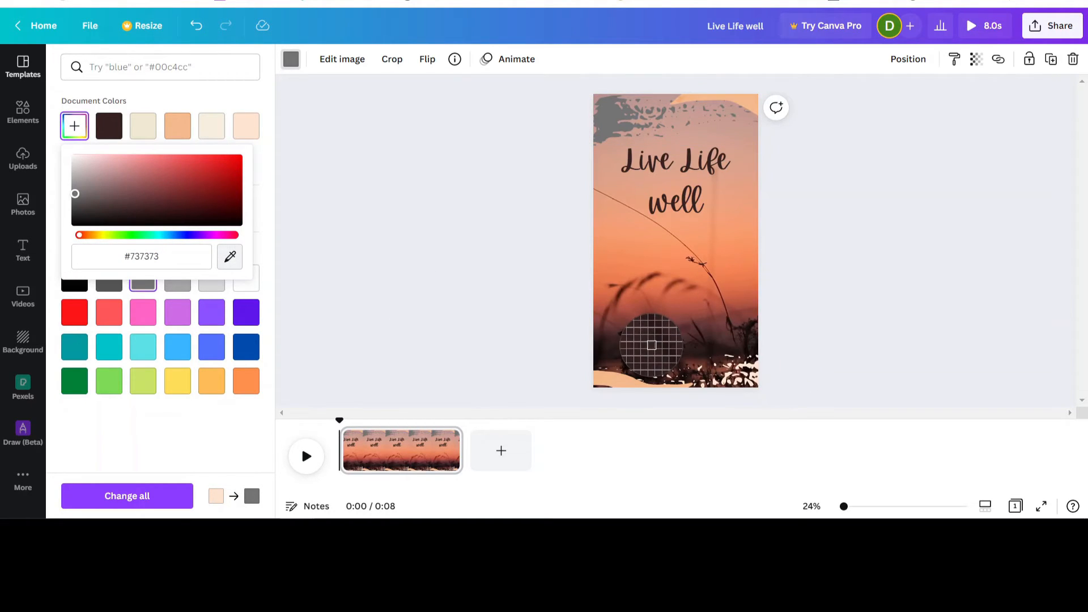
click(686, 314)
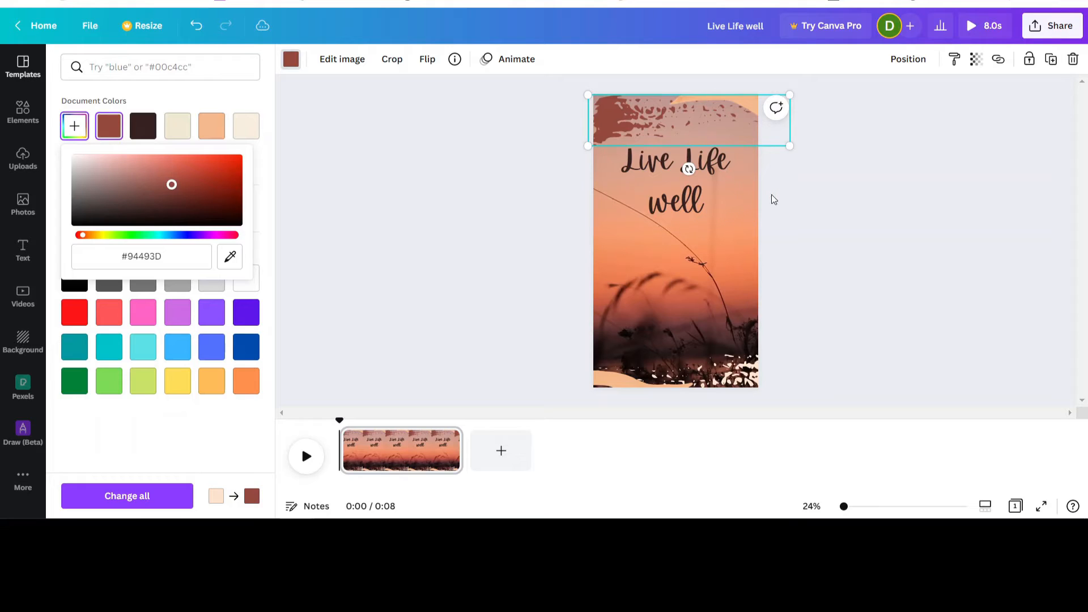
click(745, 253)
click(798, 171)
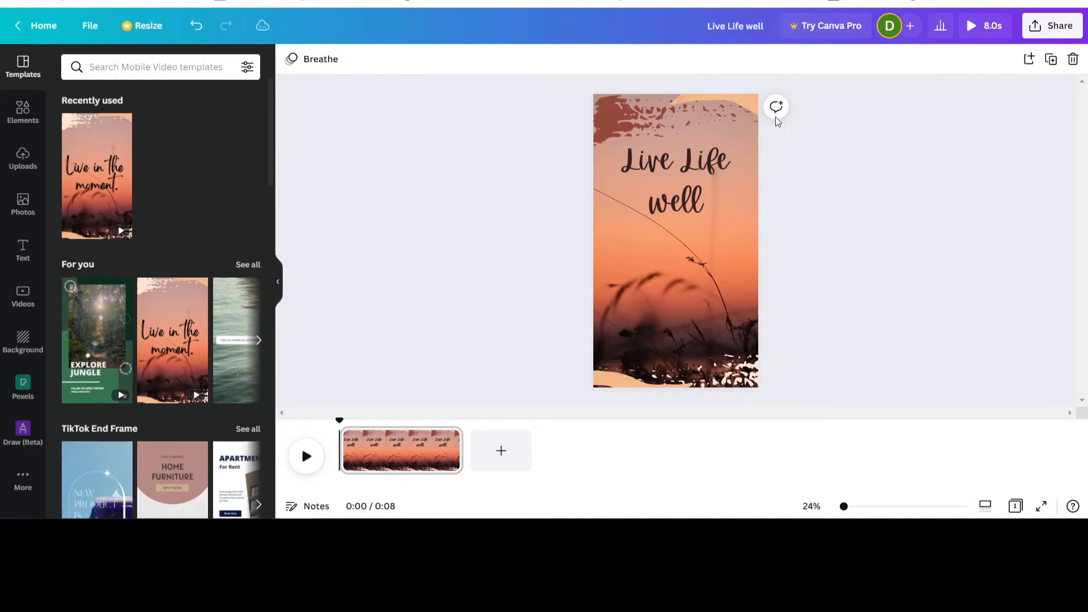
Delete the peach shape and brush stroke at the page's upper edge and the brush stroke and cream shape at its lower edge
click(746, 103)
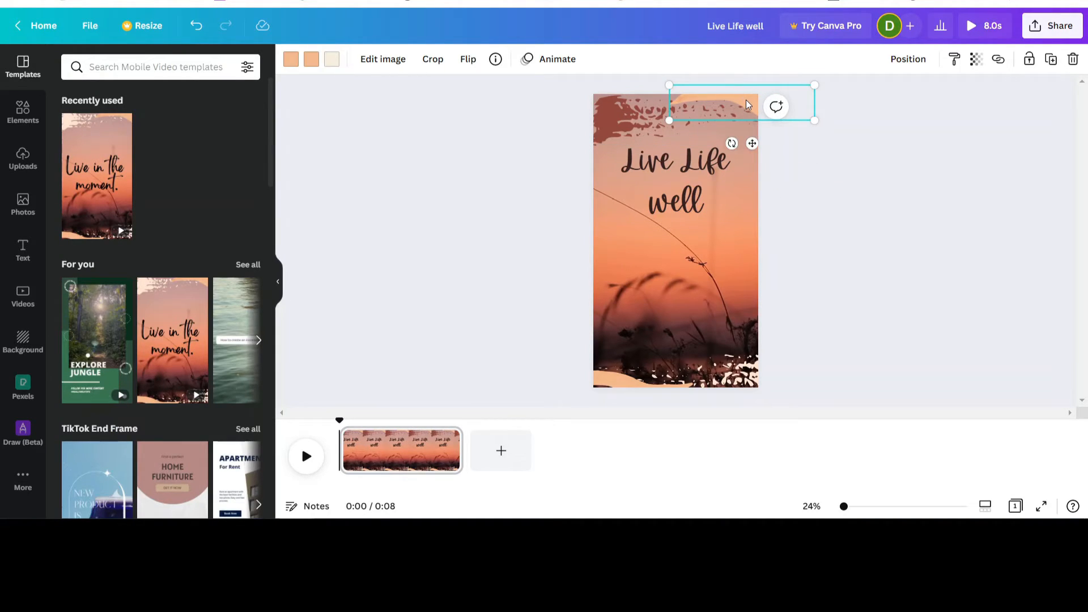
key(Delete)
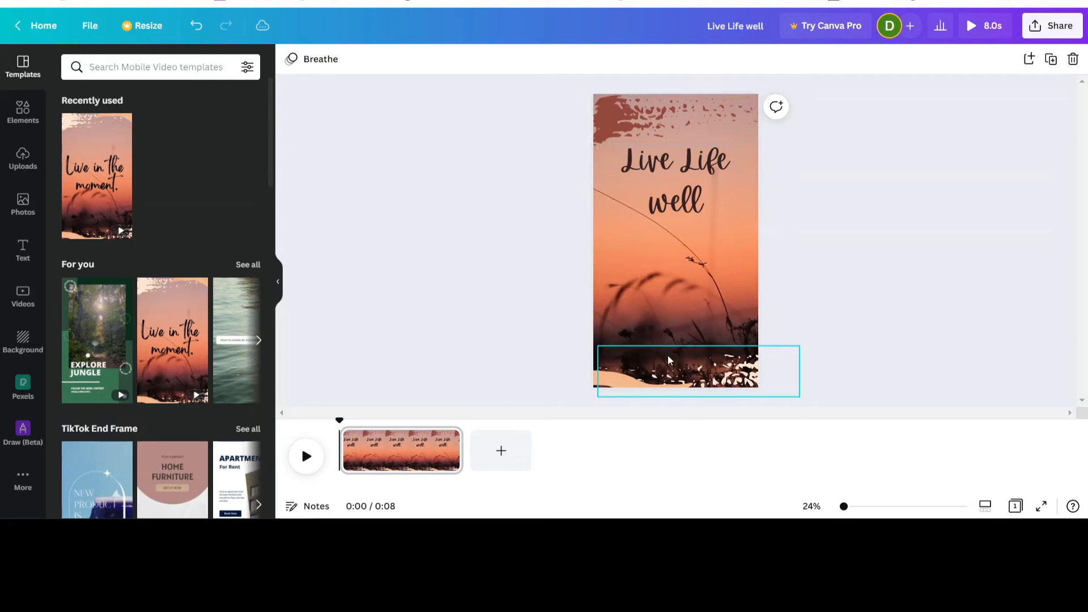
click(680, 368)
key(Delete)
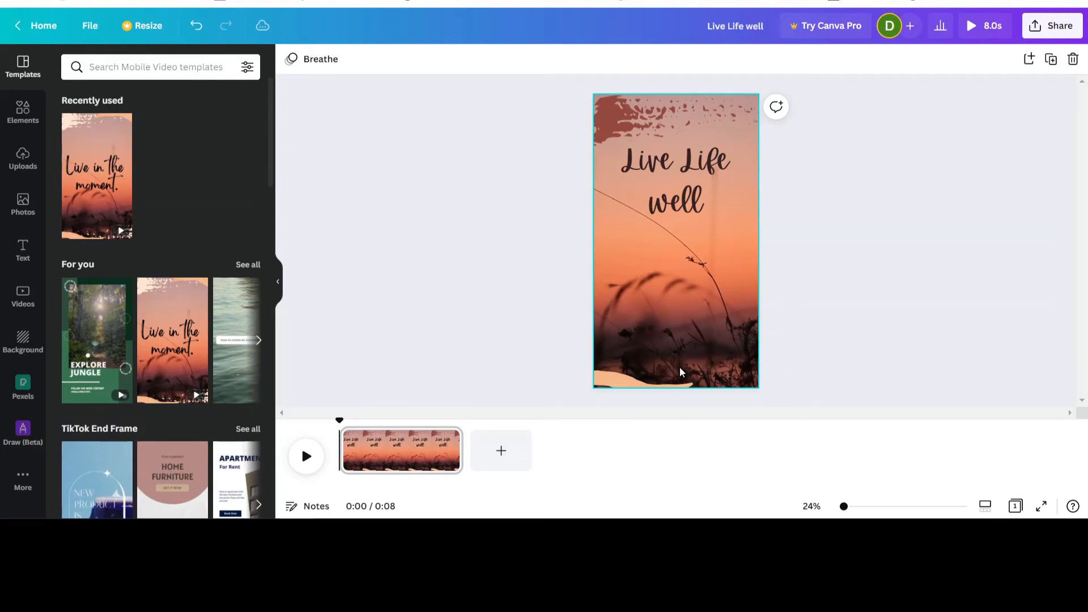
click(638, 383)
key(Delete)
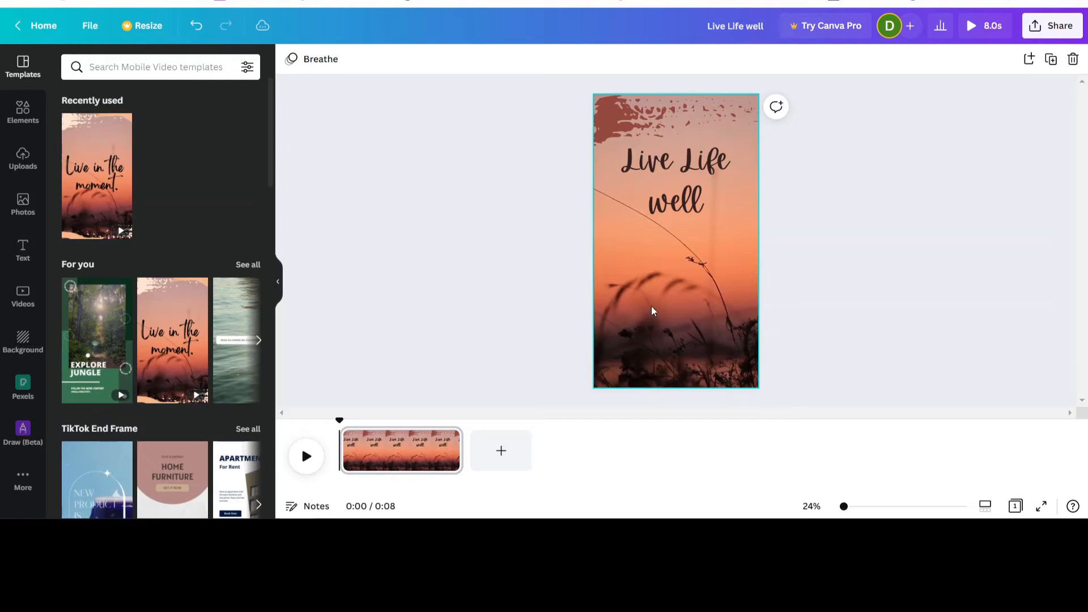
click(621, 118)
key(Delete)
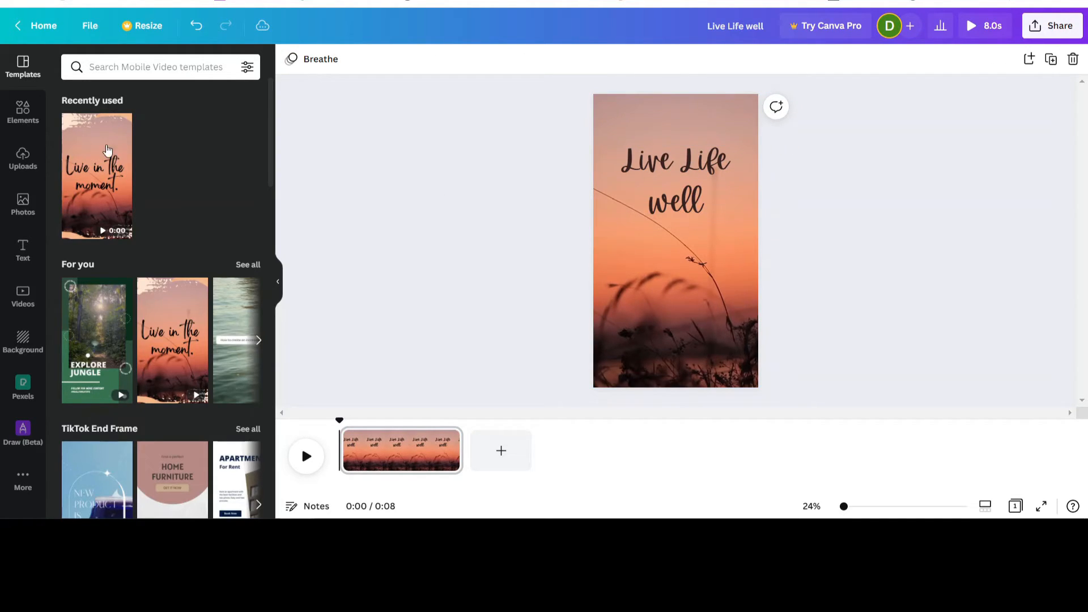
Search the elements for "splash", add the solid paint splash graphic, and place it below the "Live Life well" text
click(22, 113)
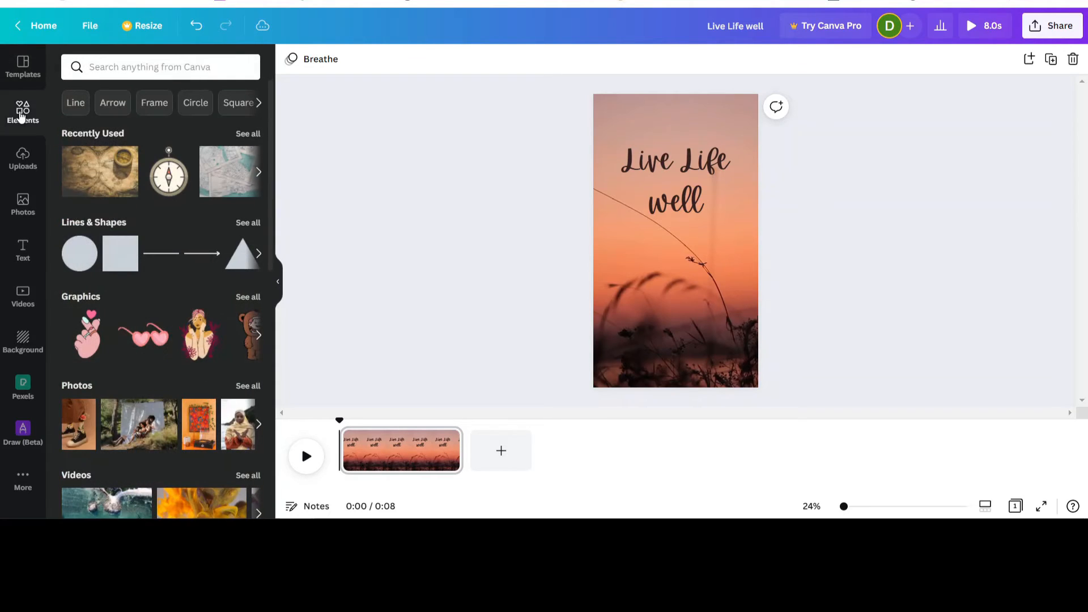
click(106, 70)
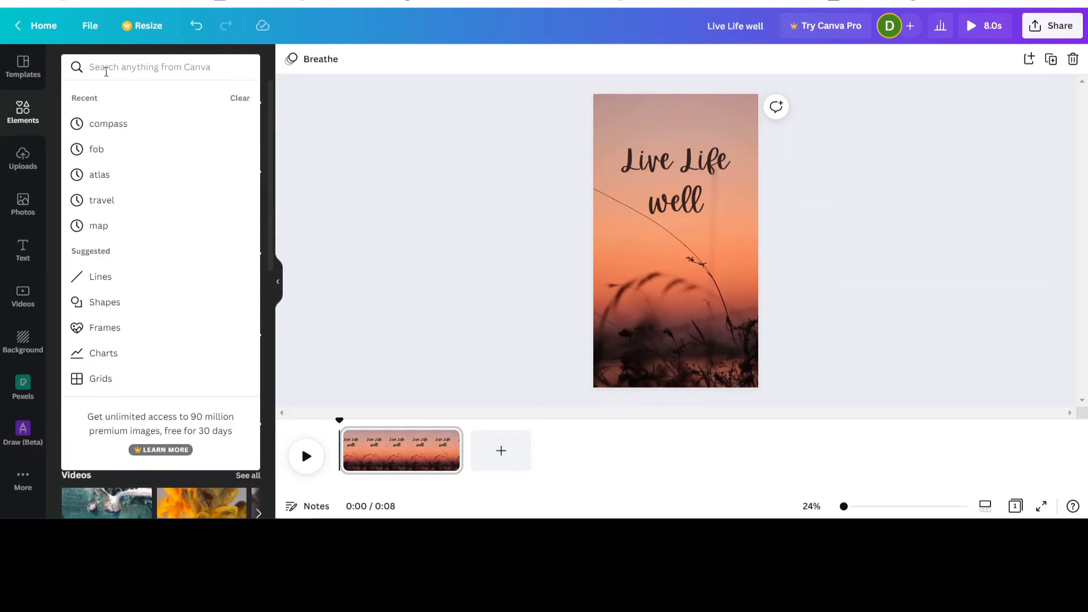
text(splash)
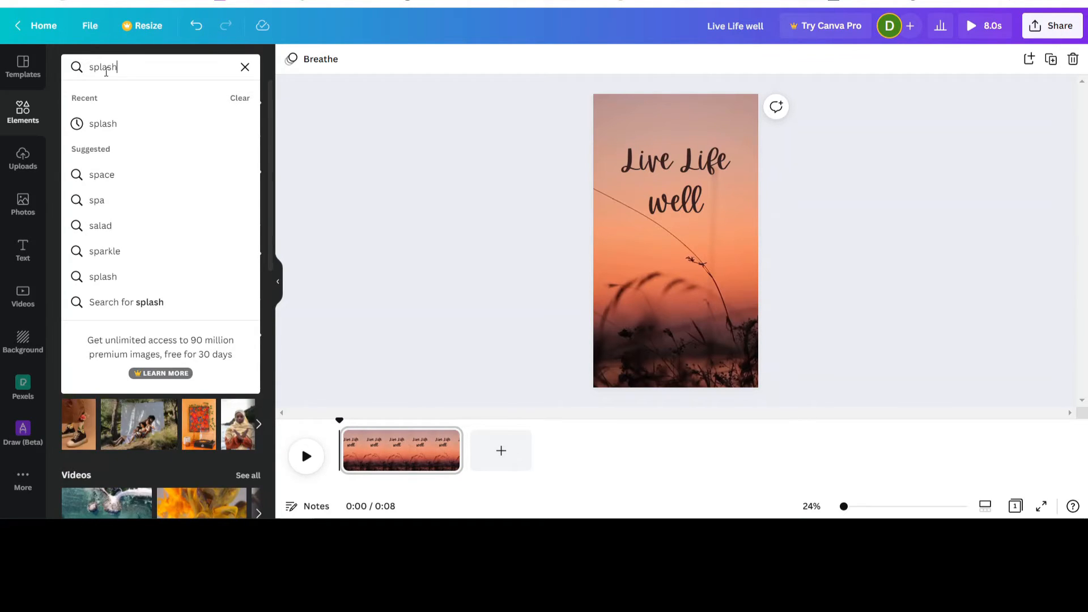
key(Return)
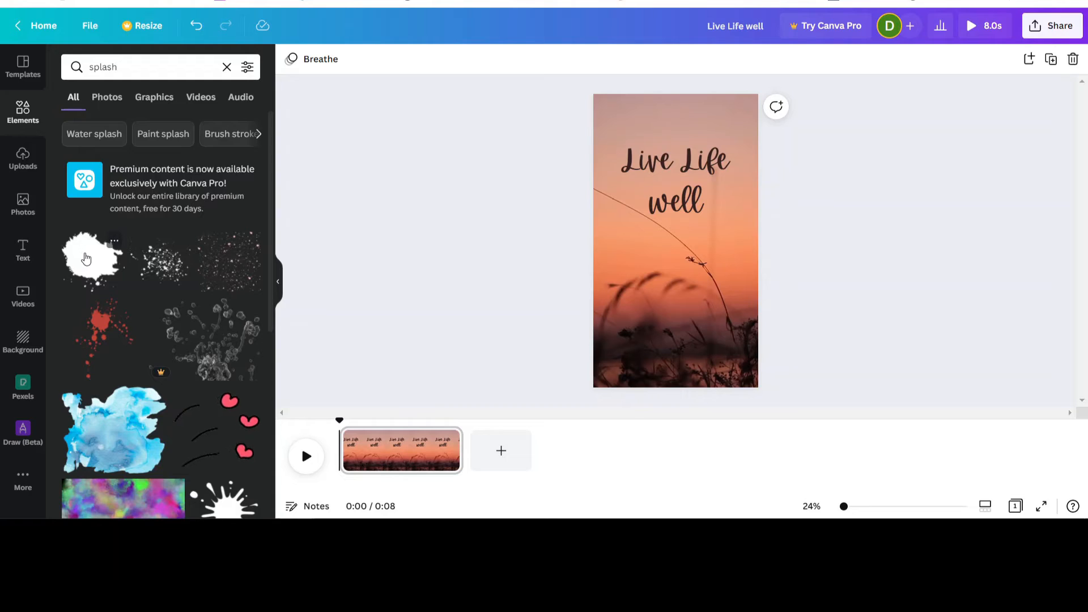
click(88, 268)
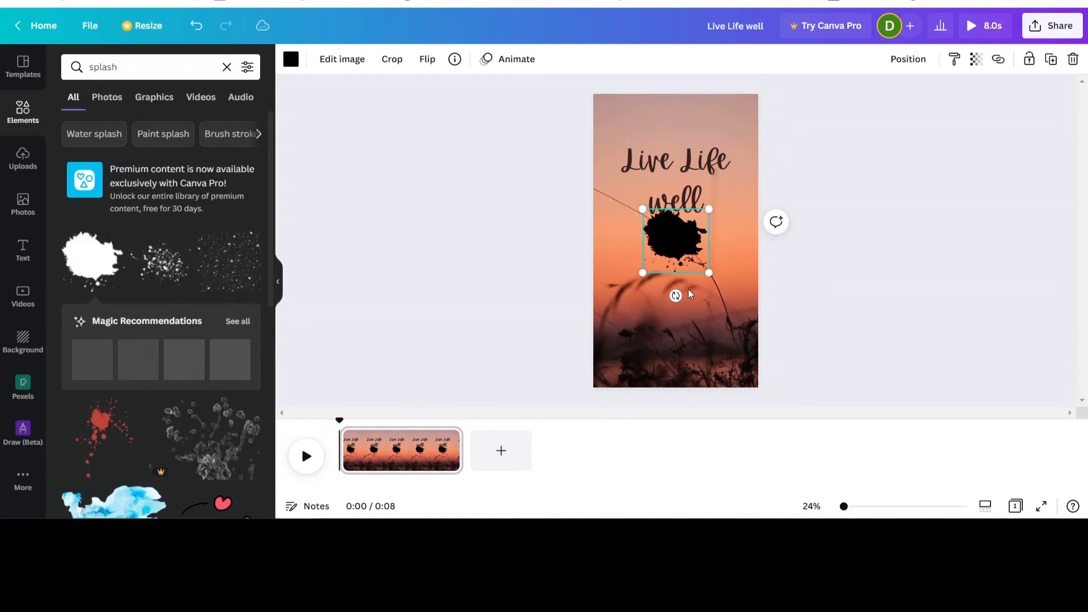
drag(671, 233, 637, 246)
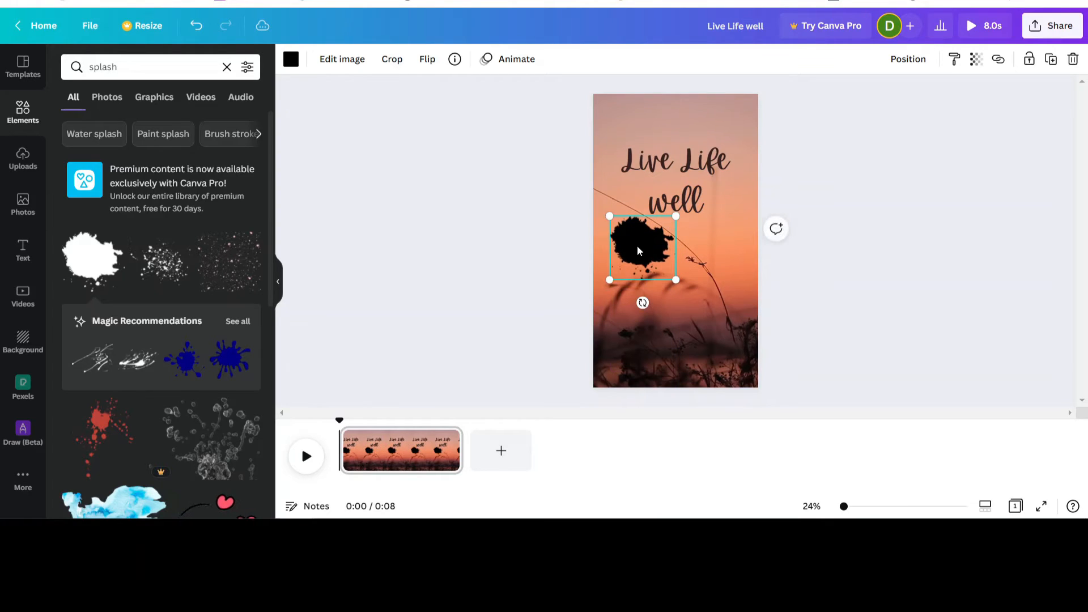
Try the splash graphic in pink behind the word "well", and delete it from the page
click(291, 59)
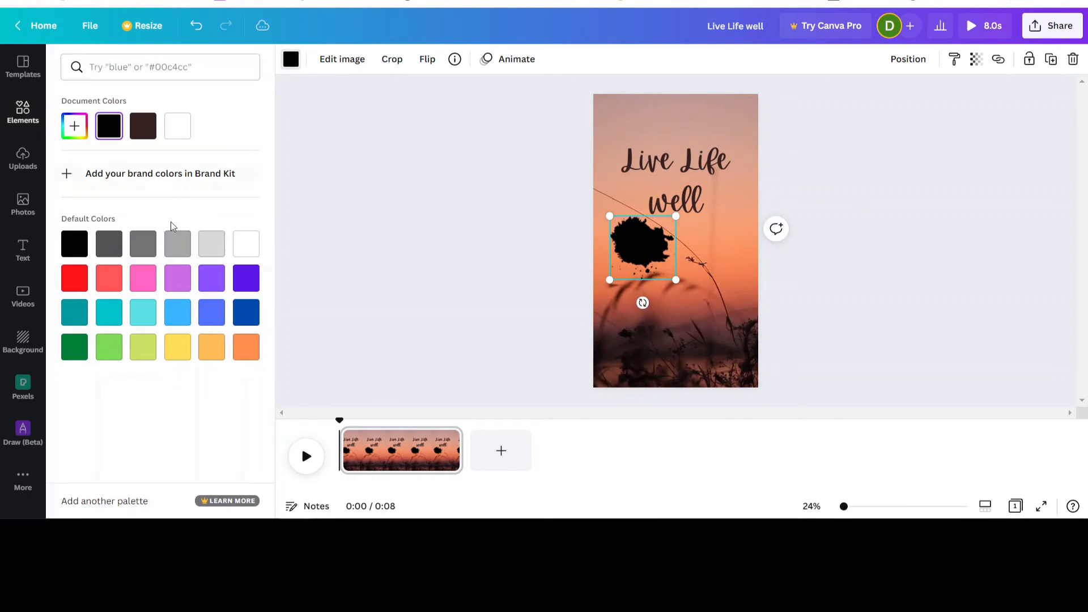
click(142, 286)
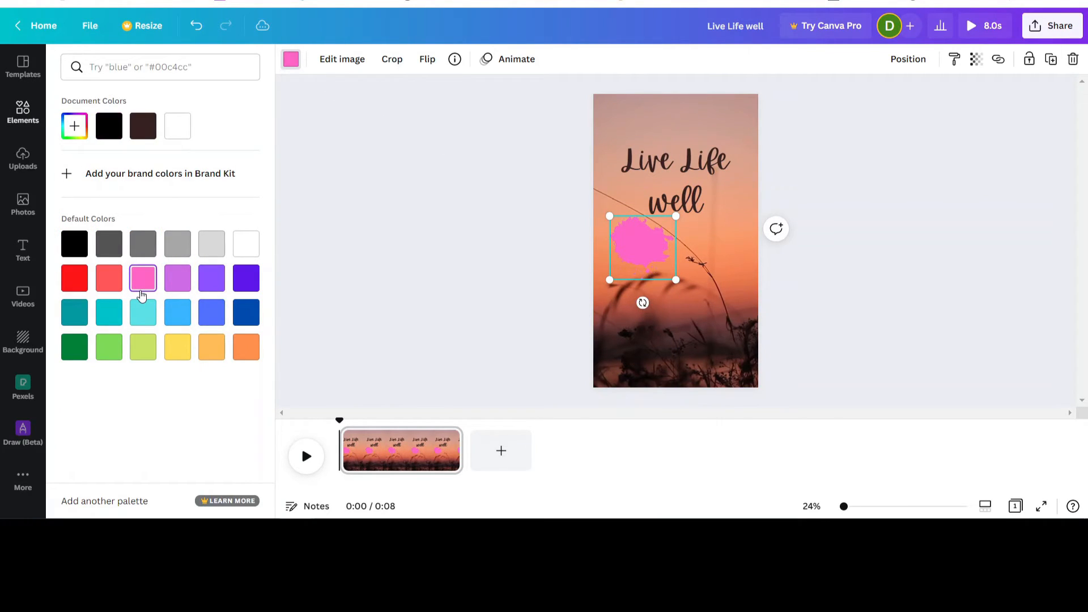
drag(644, 251, 668, 212)
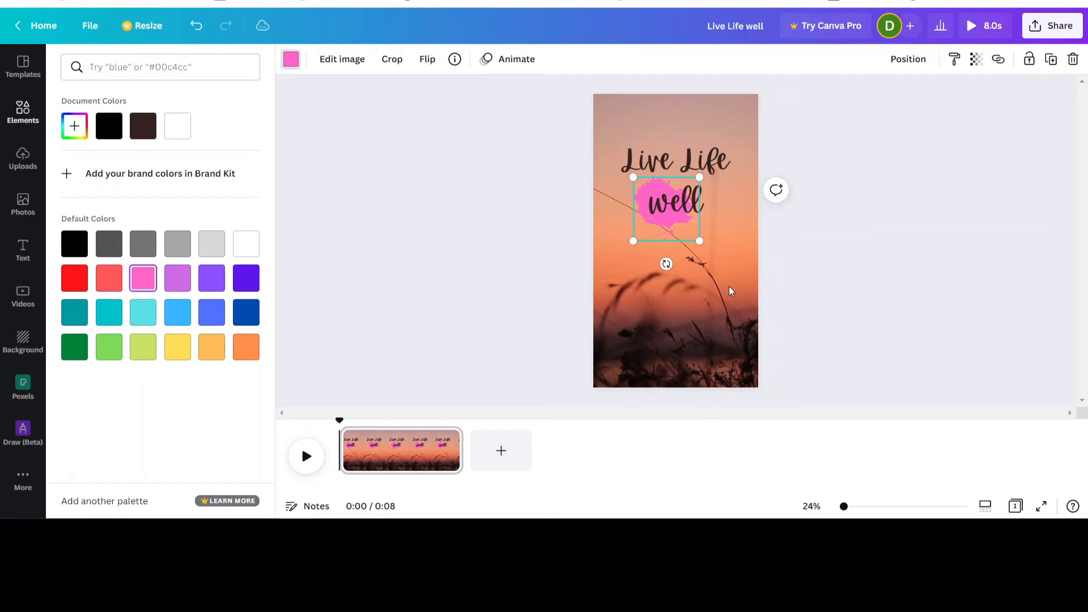
key(Delete)
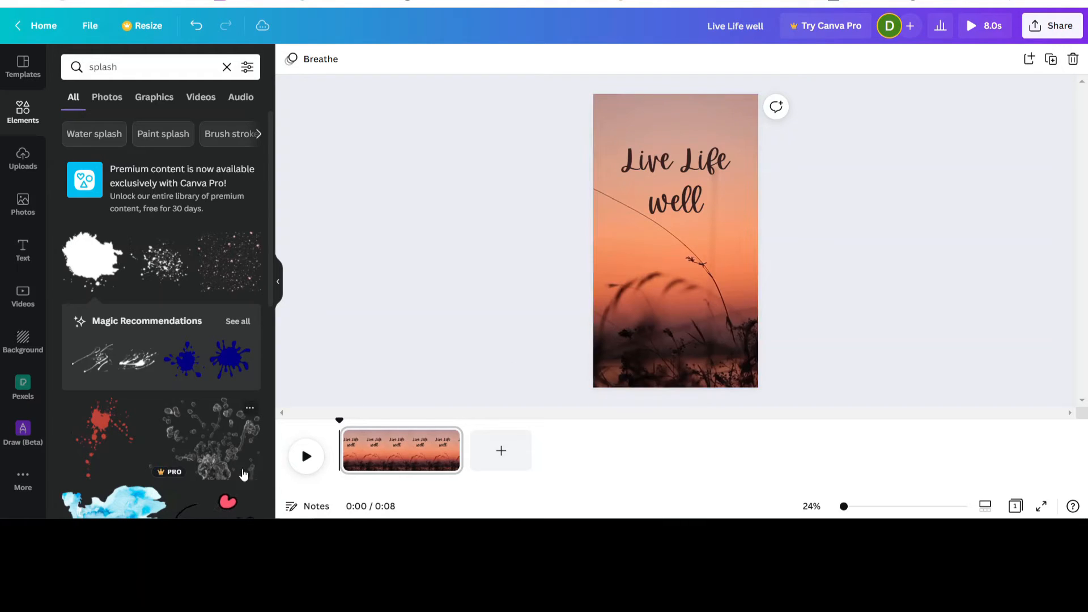
Center the "Live Life well" text on the page and preview the video's playback
drag(694, 164, 692, 194)
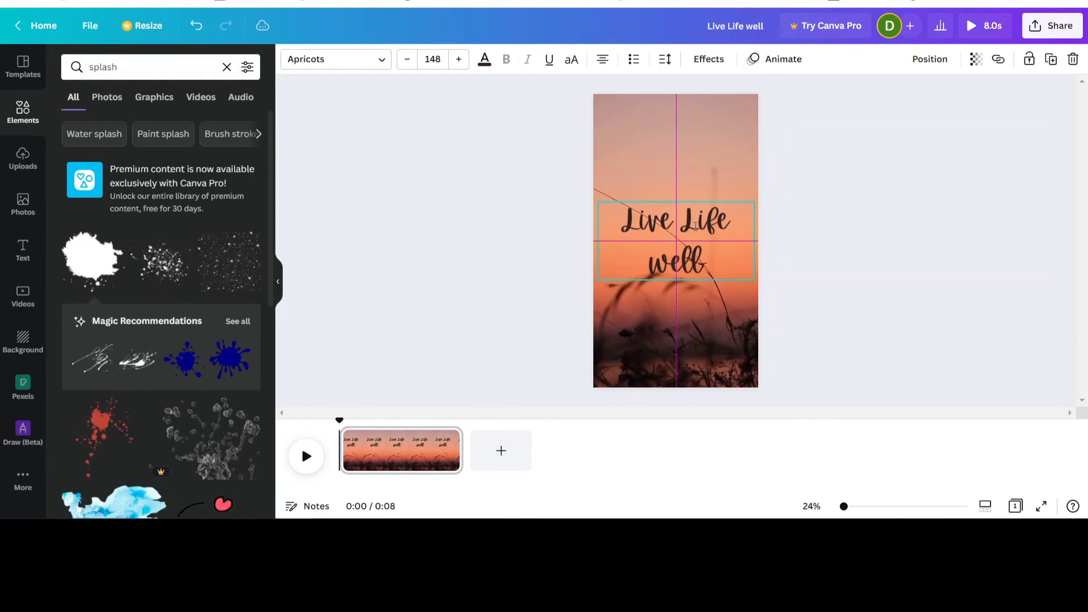
drag(696, 227, 695, 227)
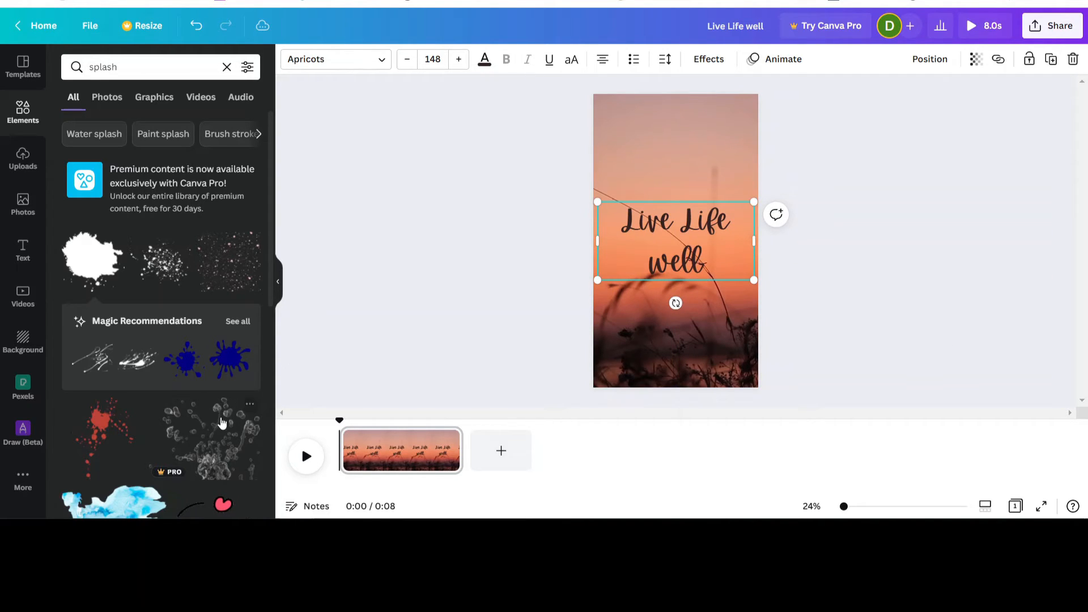
click(305, 457)
Examine the file types available for downloading the design, keep MP4 Video, and close the download options
click(1069, 31)
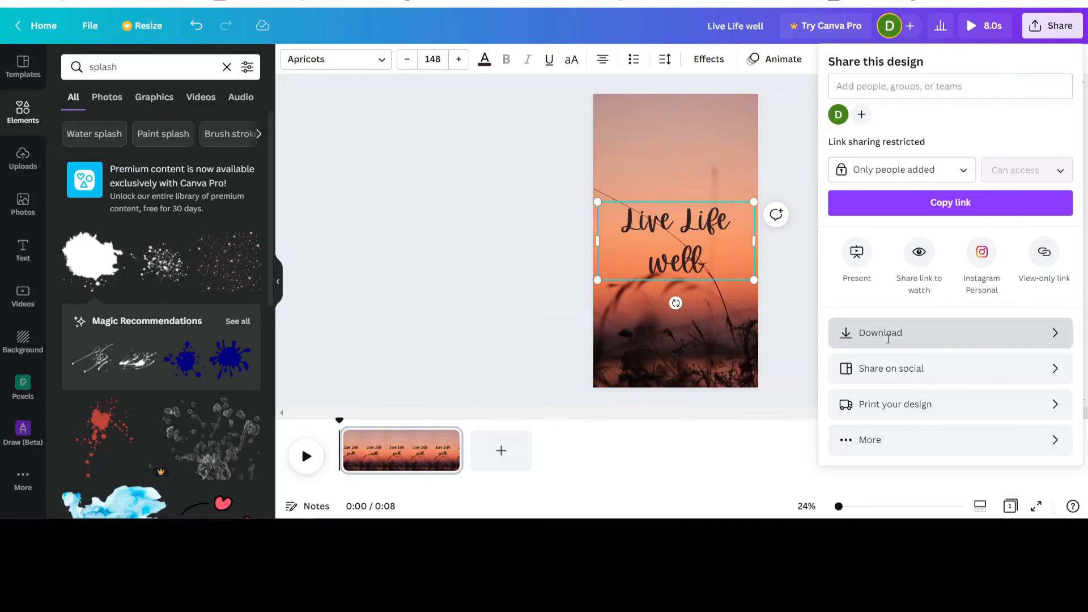
click(888, 339)
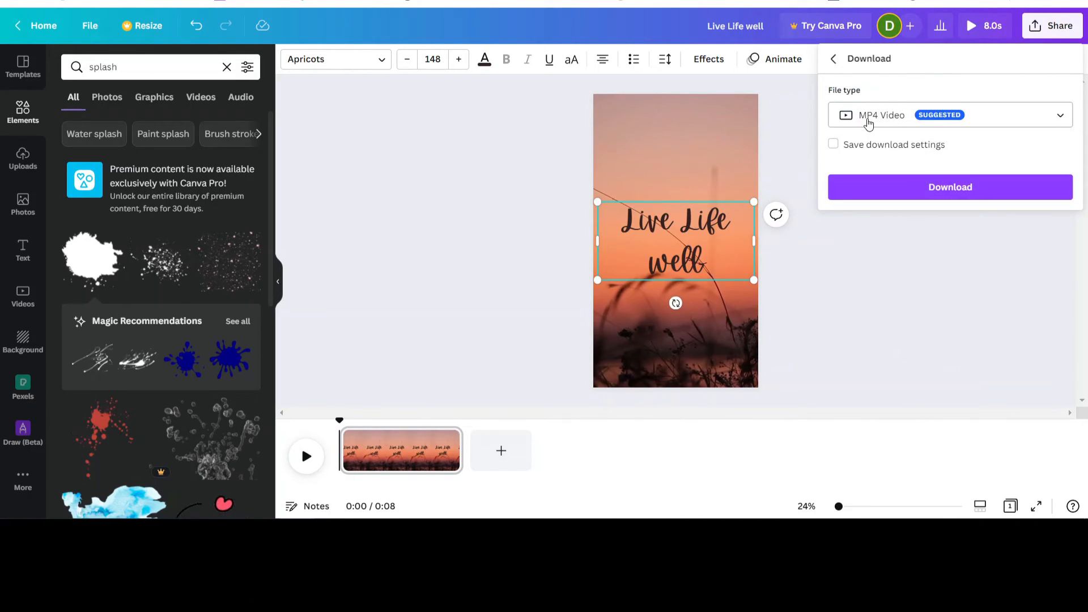
click(1052, 118)
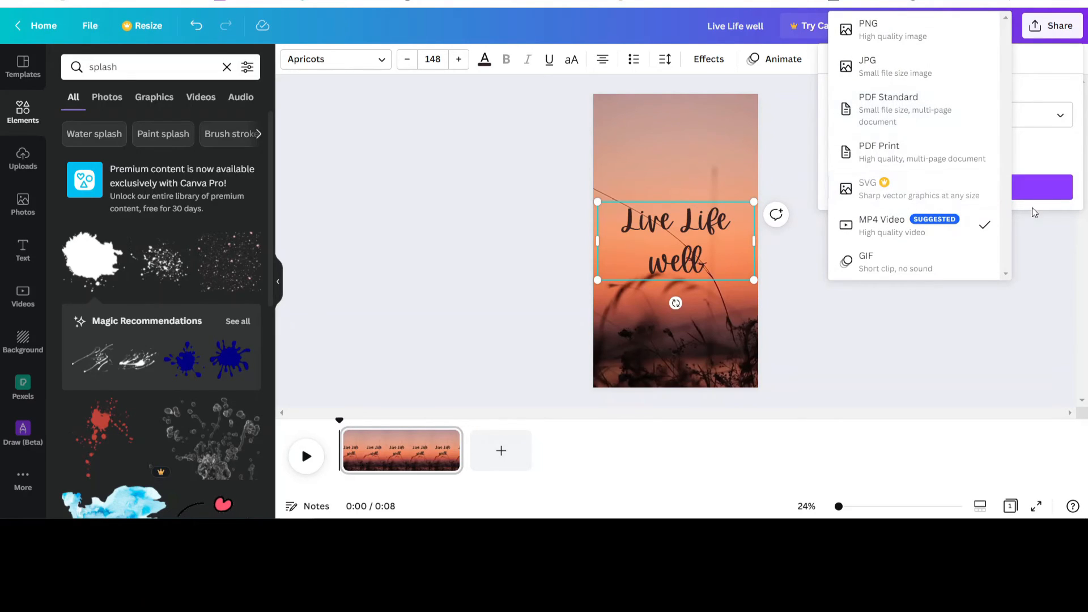
click(1040, 237)
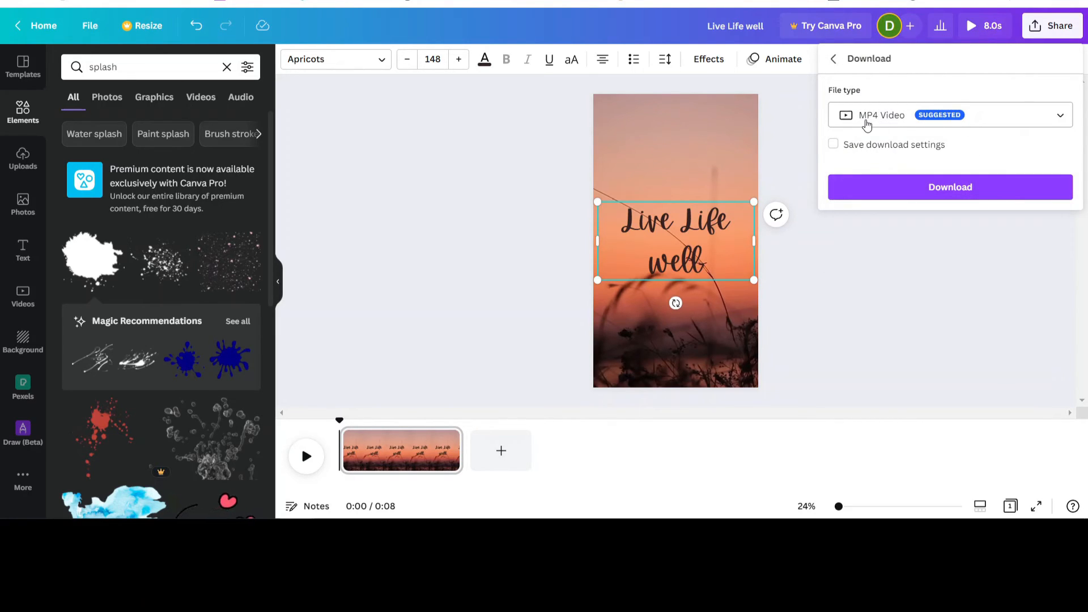
click(877, 255)
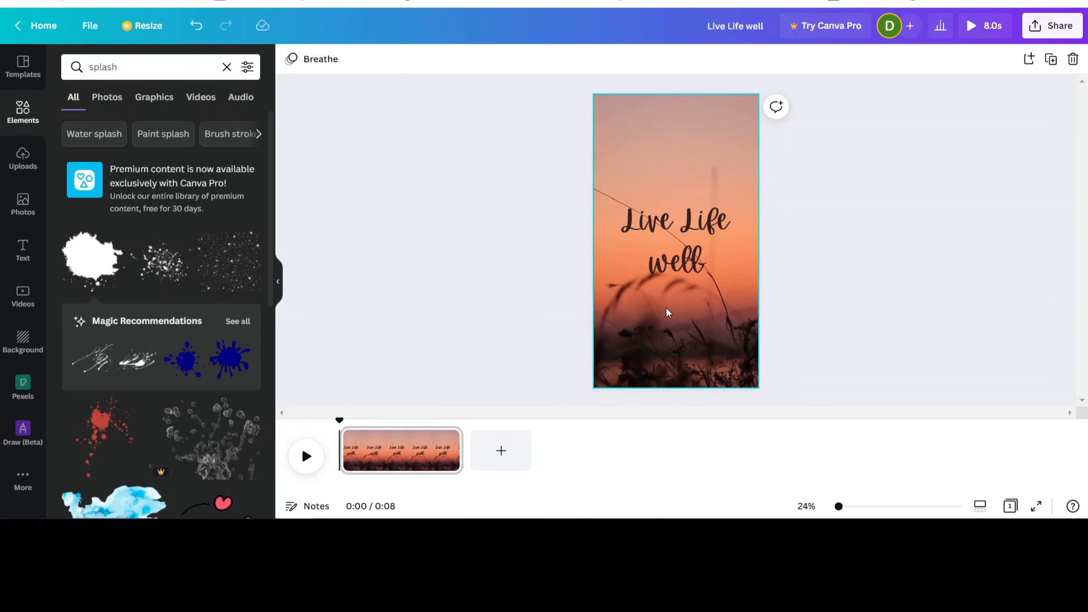
Download the design as an MP4 Video
click(1070, 32)
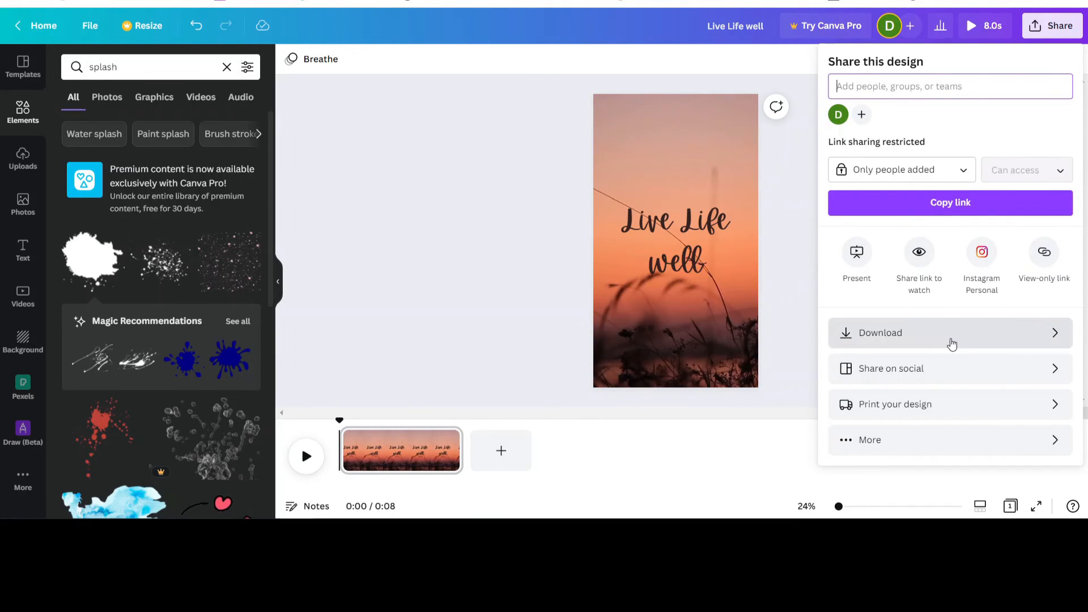
click(949, 337)
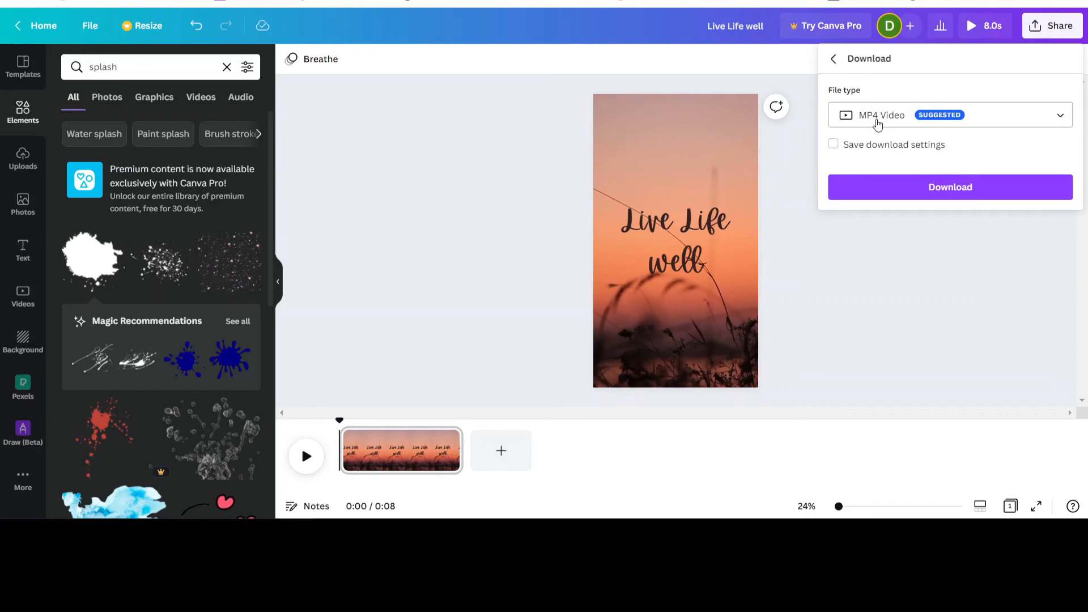
click(976, 195)
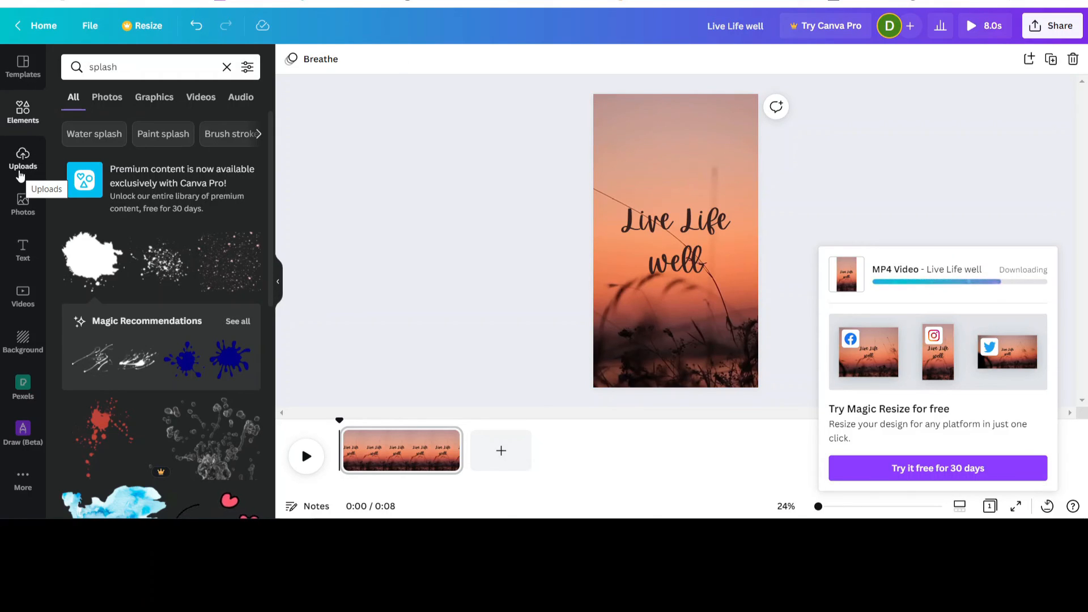
click(20, 176)
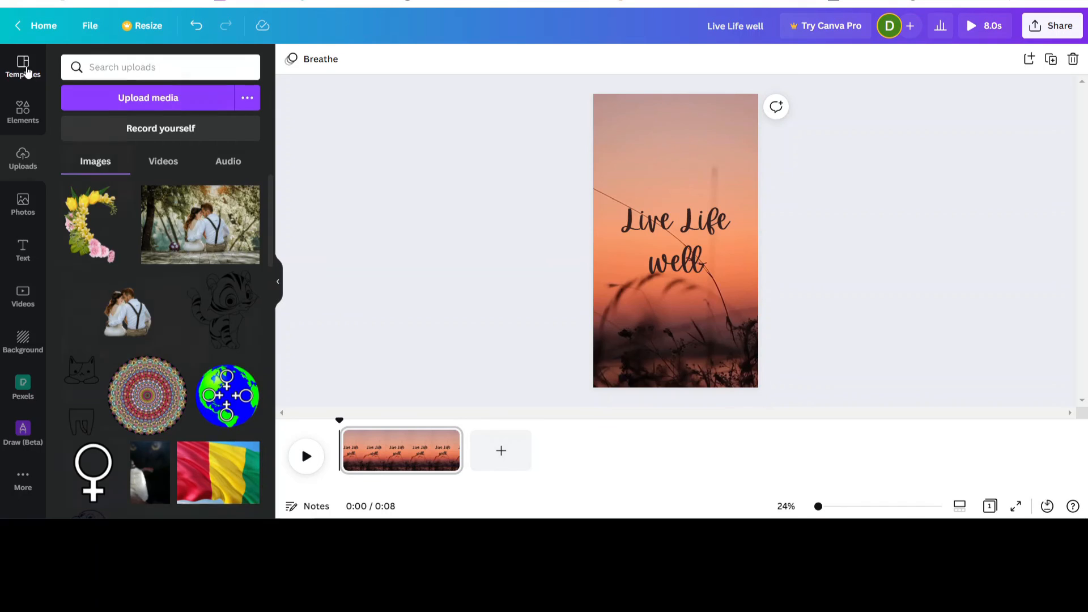
click(26, 70)
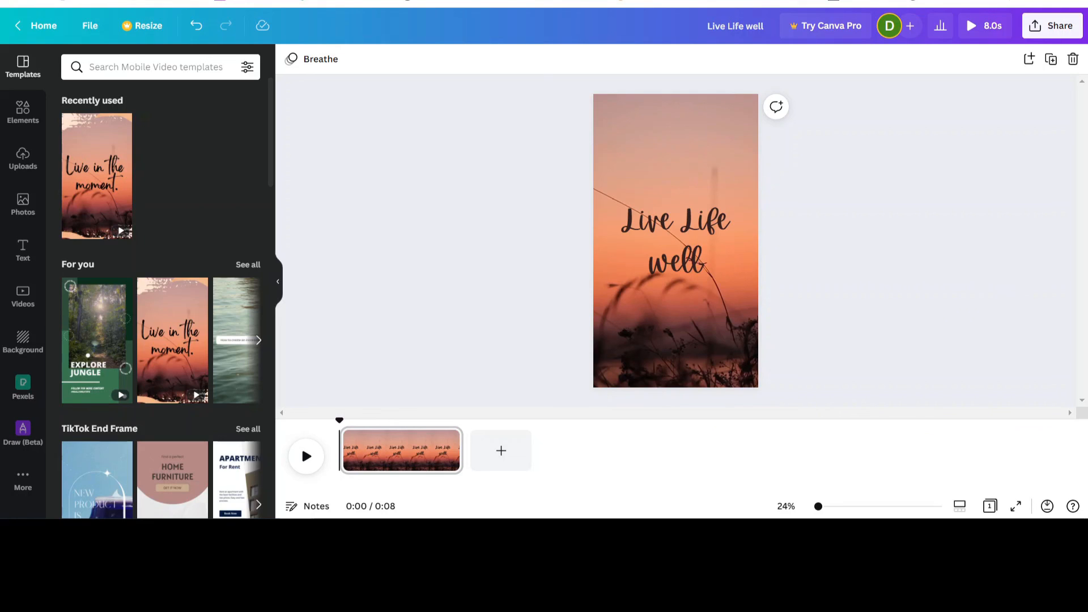
Check the download status, dismiss it, and play the downloaded "Live Life well.mp4" in the video player
click(1046, 506)
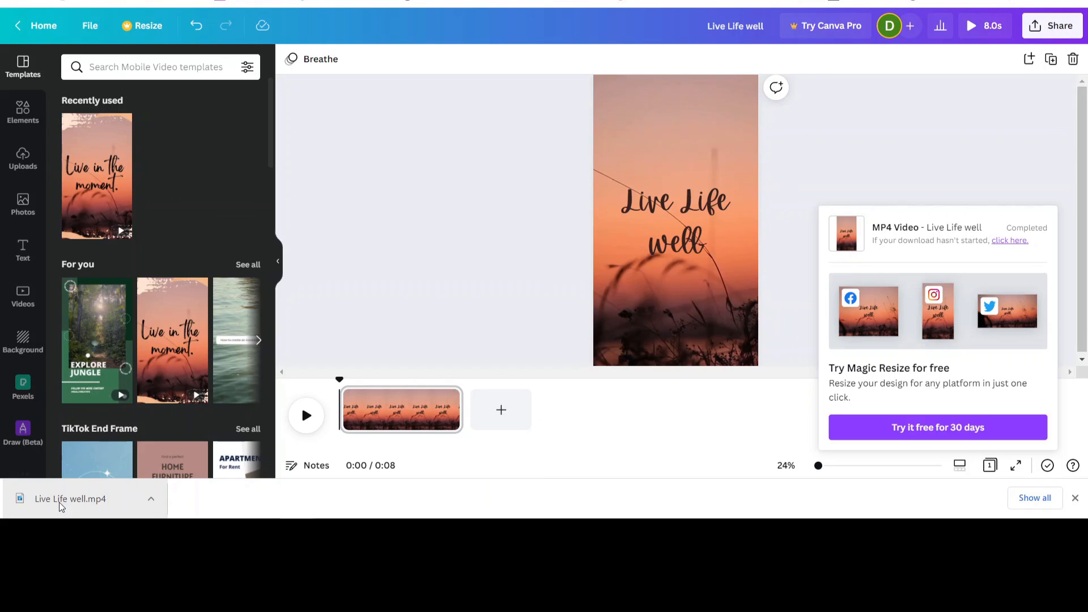
click(970, 152)
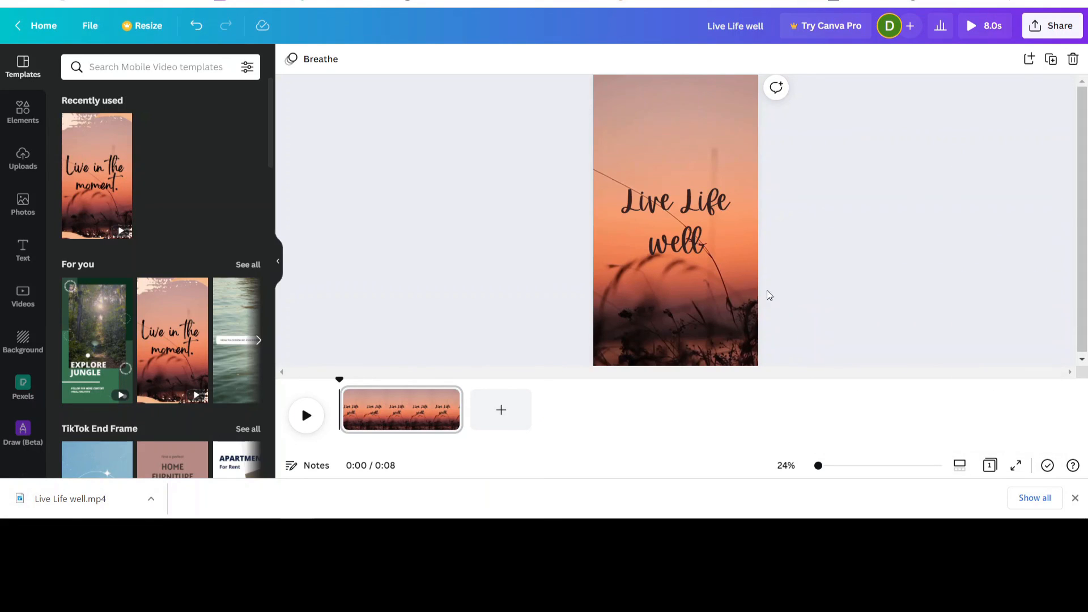
click(40, 498)
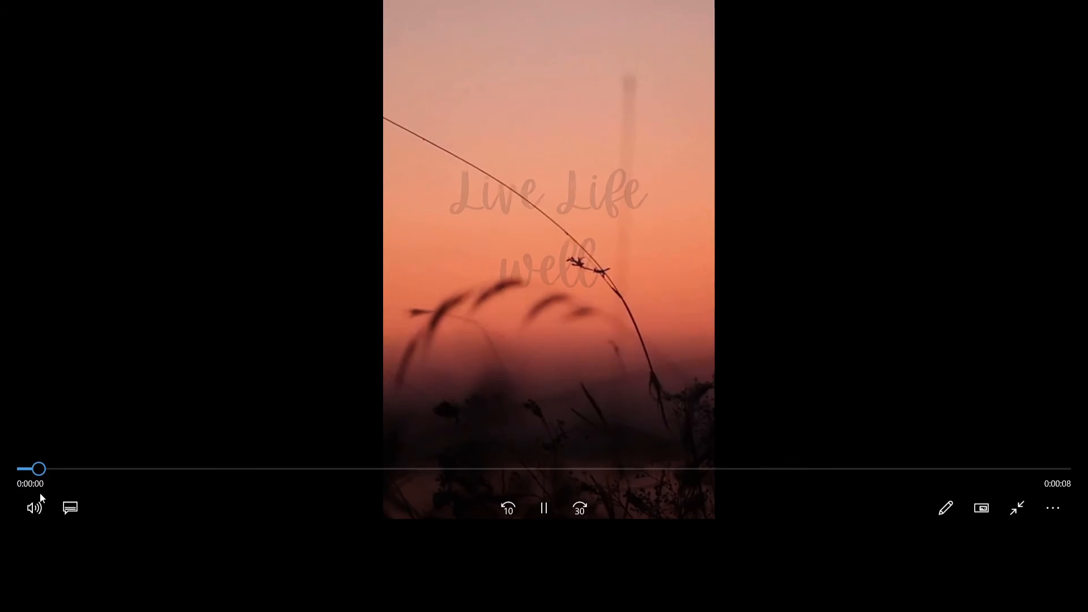